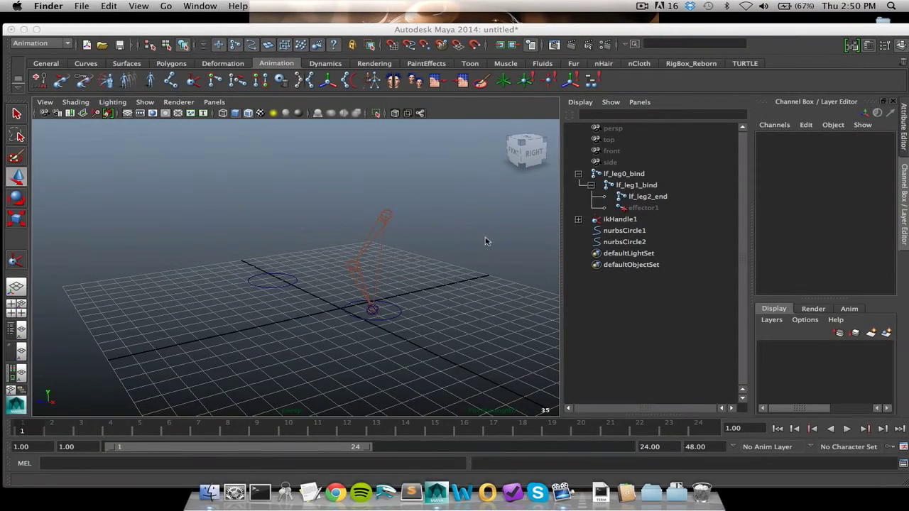
Select the leg chain, orbit, and test-slide nurbsCircle2 along X, then undo the move.
click(372, 227)
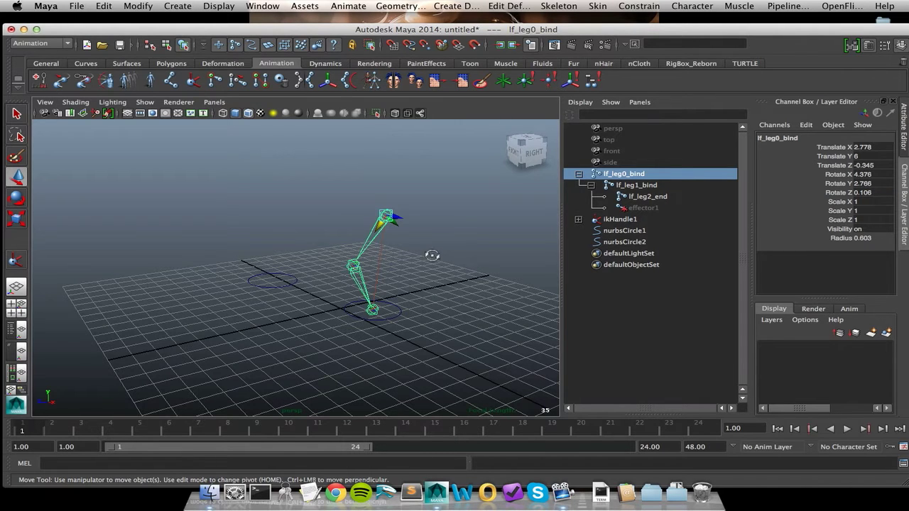
alt+drag(422, 253, 406, 246)
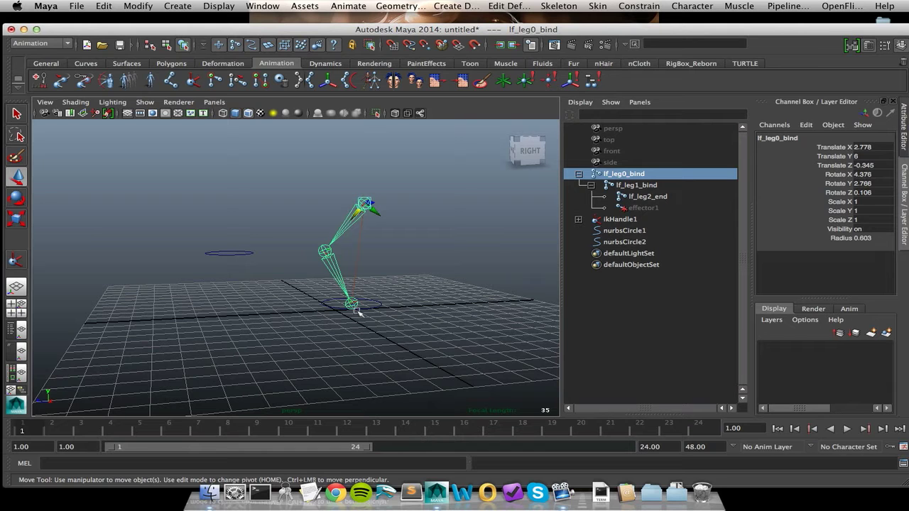
alt+drag(428, 272, 344, 330)
drag(324, 293, 341, 237)
key(z)
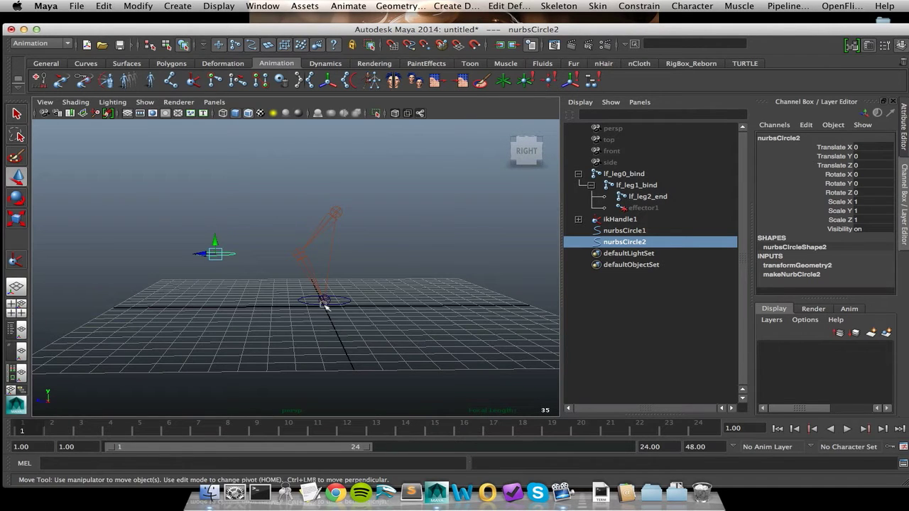
From a top-down view, alternate selecting the leg joint chain and the pole vector circle nurbsCircle2.
alt+drag(296, 292, 405, 305)
click(386, 237)
click(395, 313)
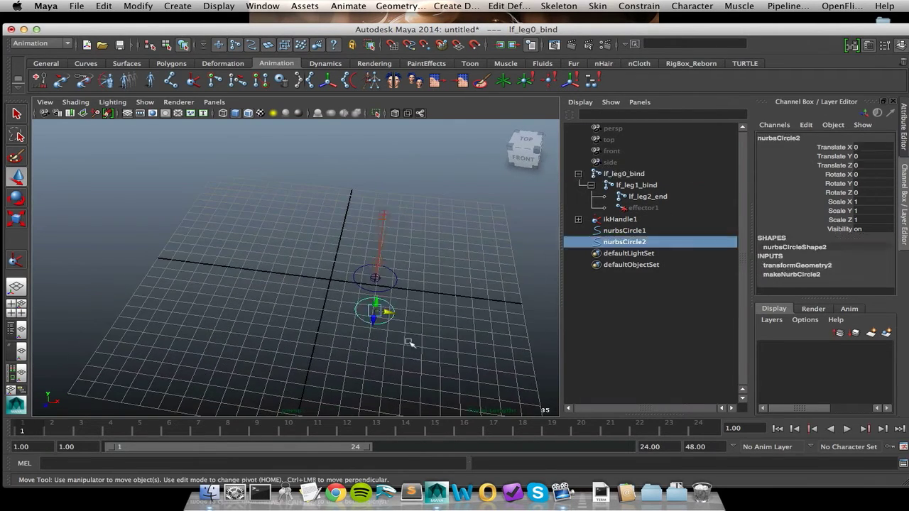
click(387, 233)
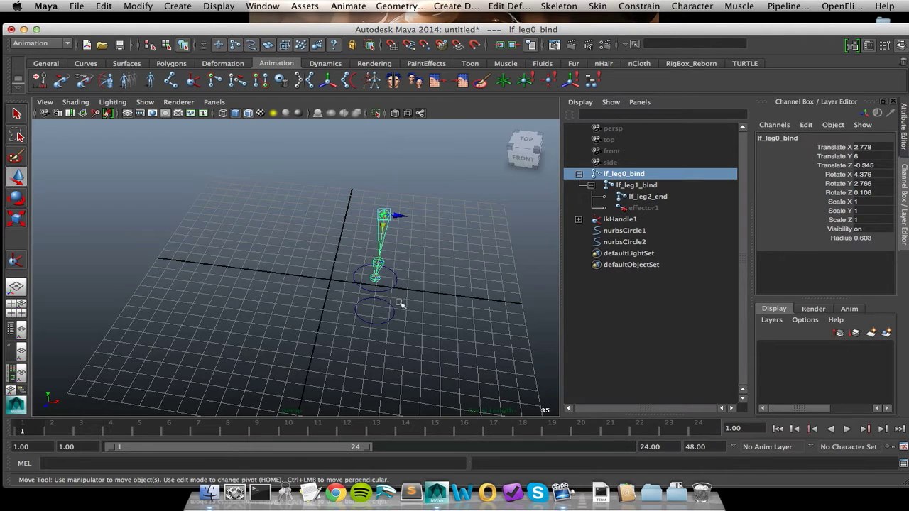
drag(361, 320, 416, 329)
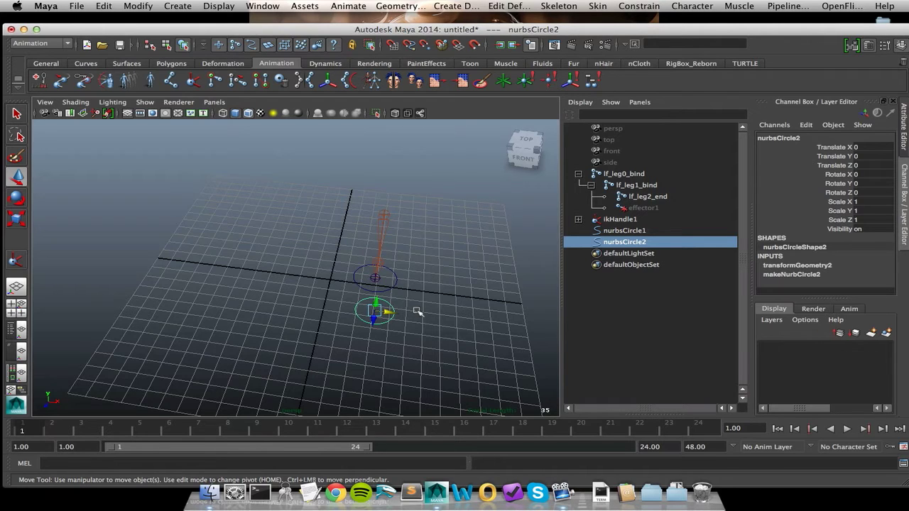
click(382, 238)
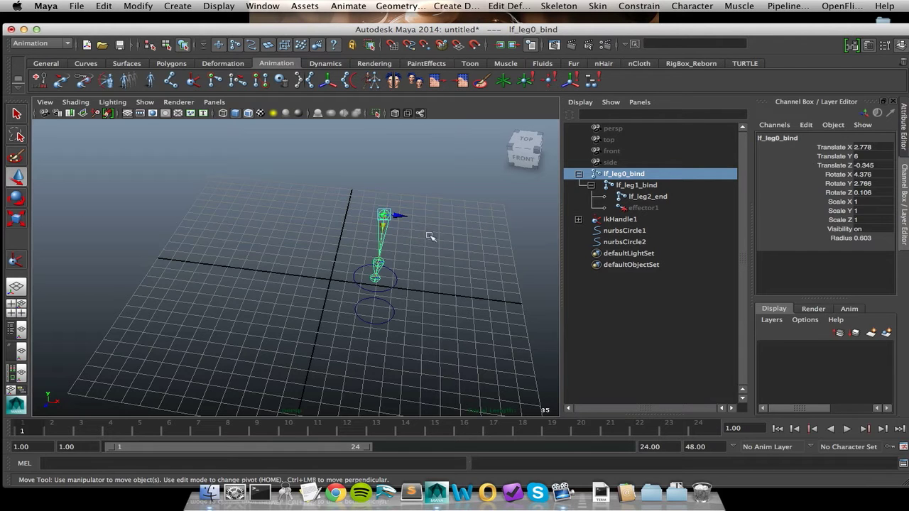
alt+drag(426, 315, 419, 298)
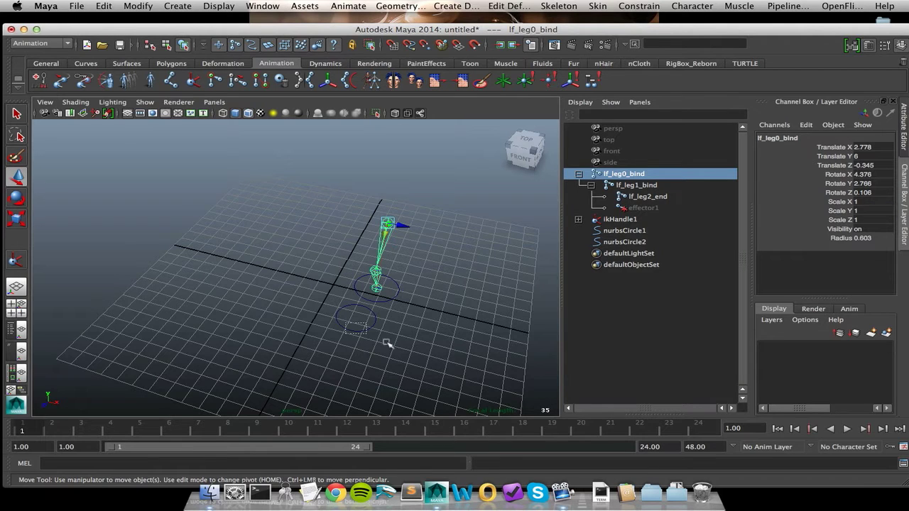
drag(345, 312, 394, 345)
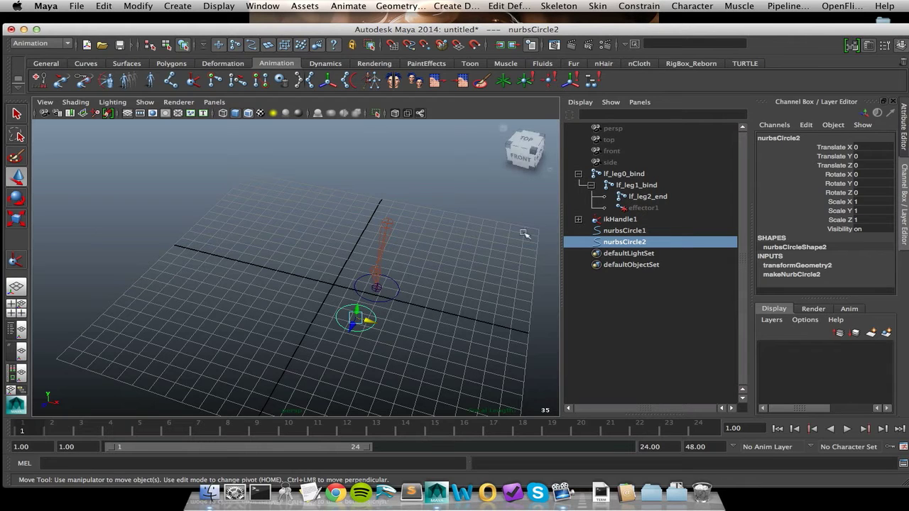
Undo nurbsCircle2's trial move to X 2.153 and delete ikHandle1_poleVectorConstraint1.
drag(368, 321, 418, 308)
key(z)
click(578, 219)
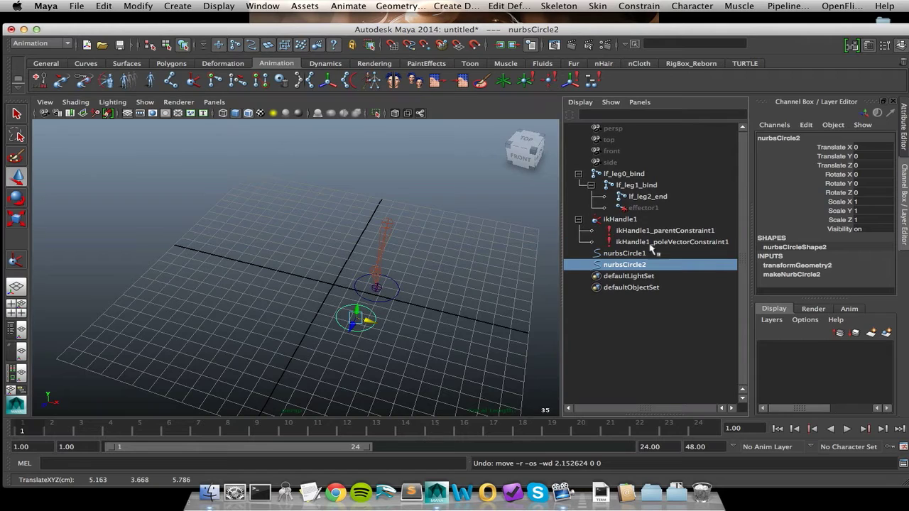
click(639, 242)
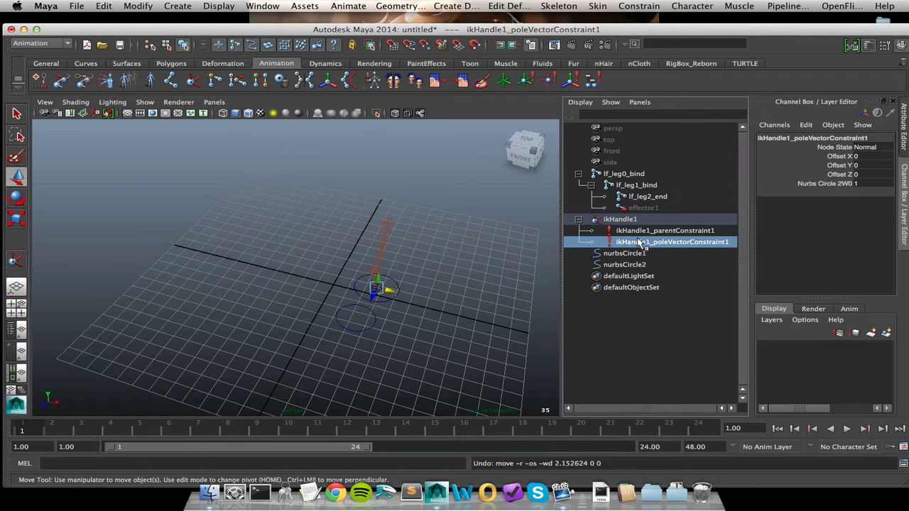
key(Delete)
Test-move nurbsCircle2 without the pole vector constraint, undo it, and orbit around the rig.
click(361, 320)
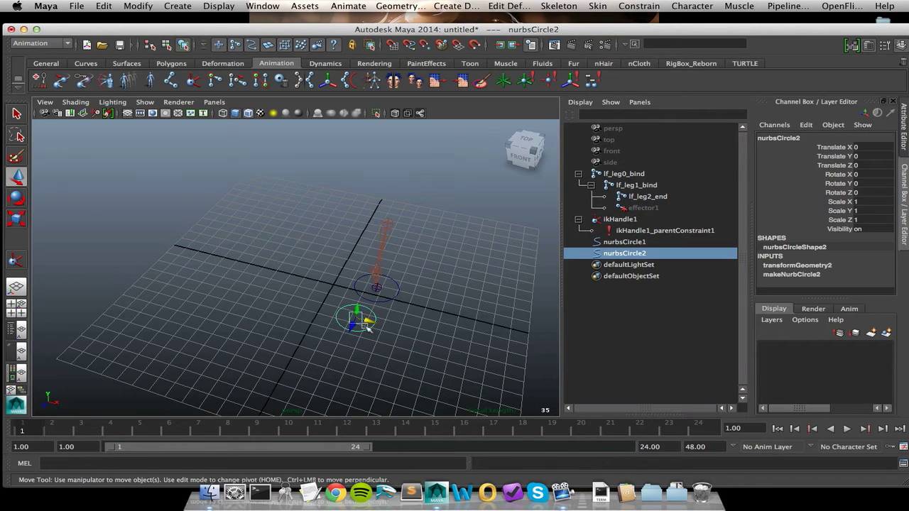
drag(367, 324, 371, 252)
key(z)
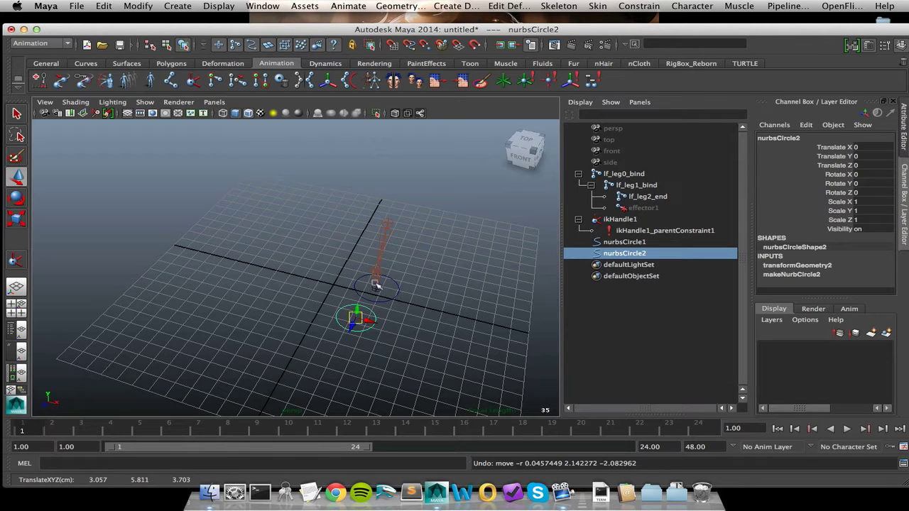
alt+drag(458, 282, 429, 267)
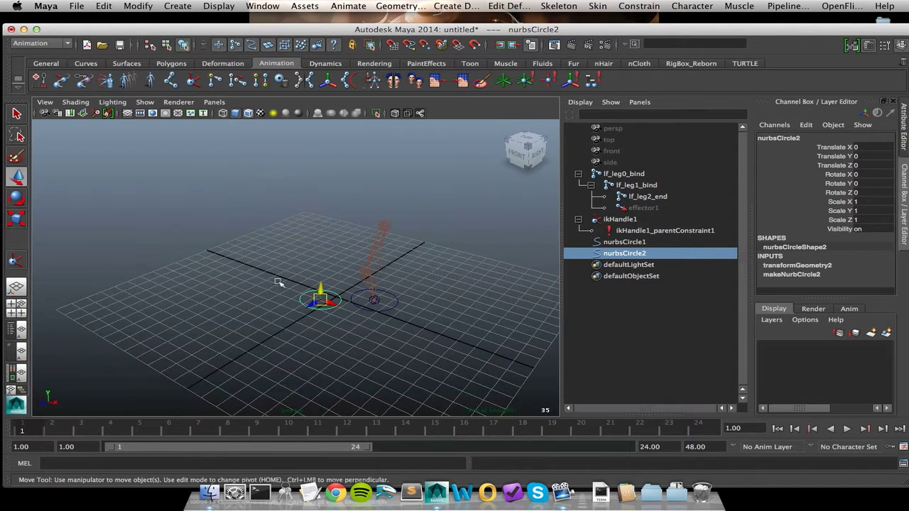
alt+drag(260, 257, 391, 257)
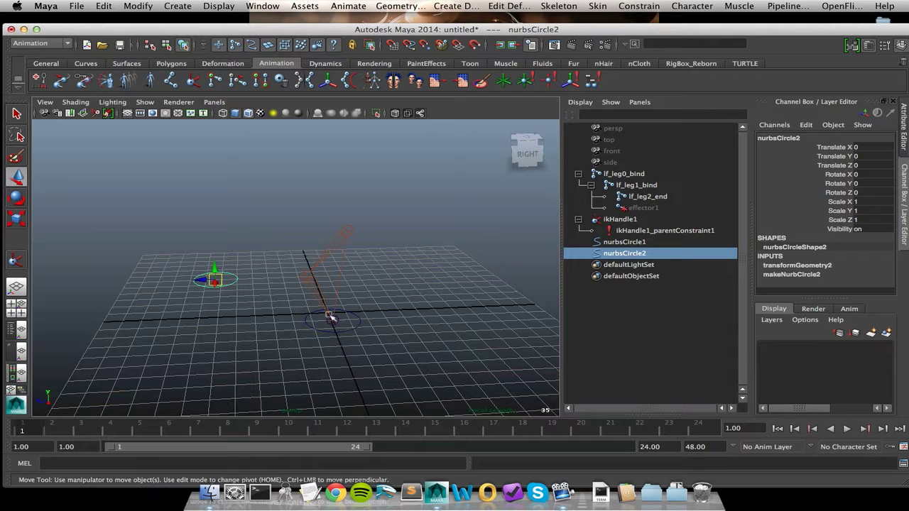
alt+drag(325, 310, 460, 297)
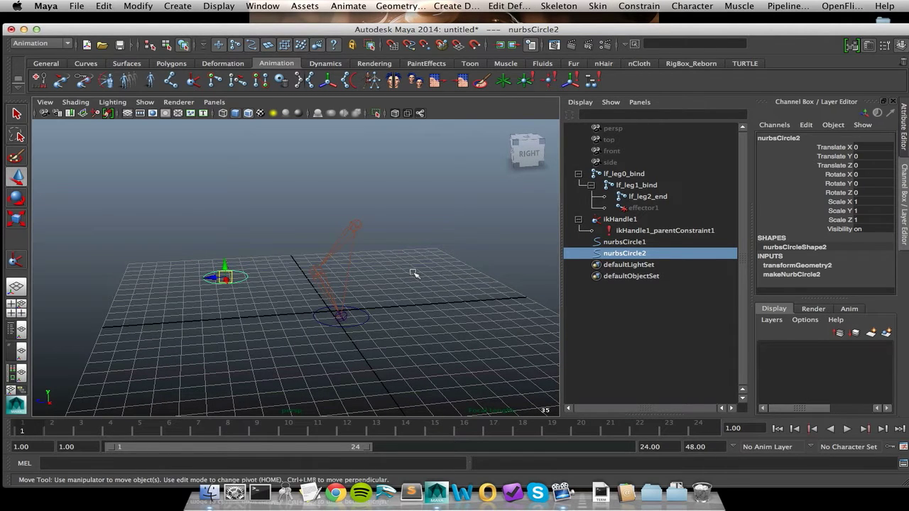
click(40, 43)
click(28, 61)
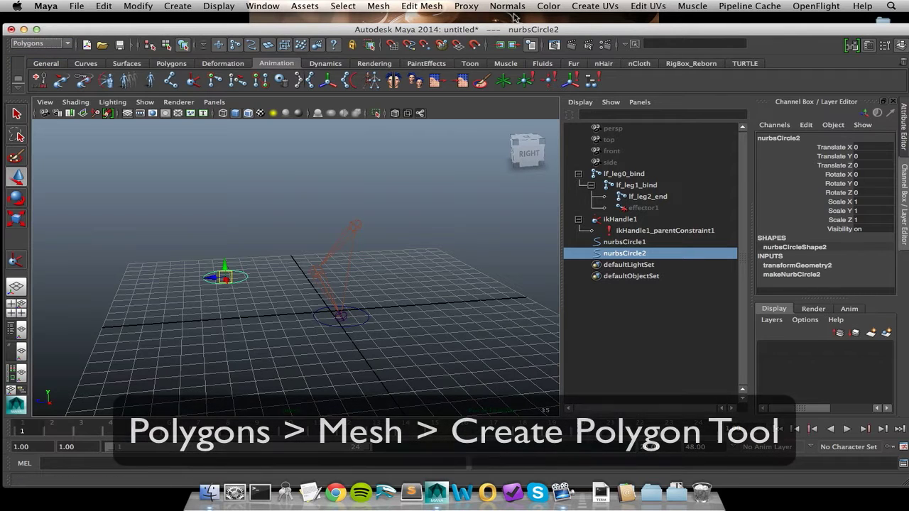
click(379, 7)
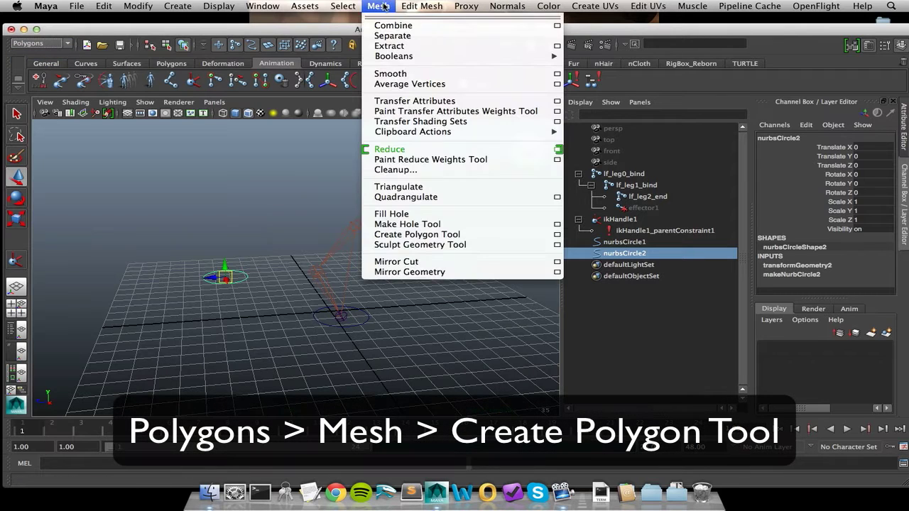
click(398, 235)
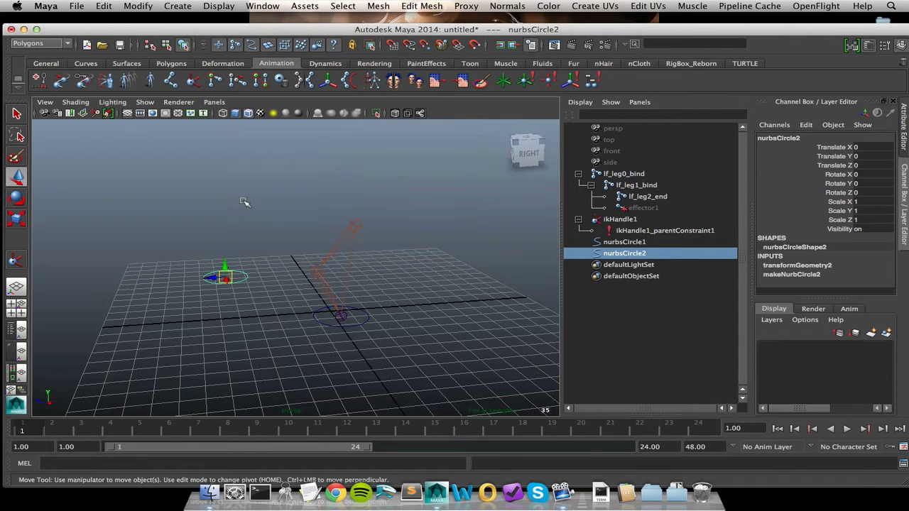
click(54, 45)
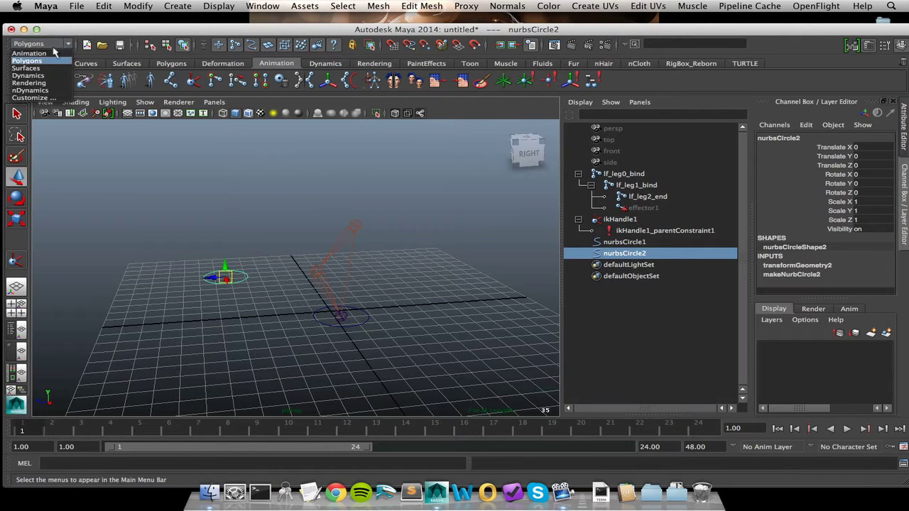
click(50, 53)
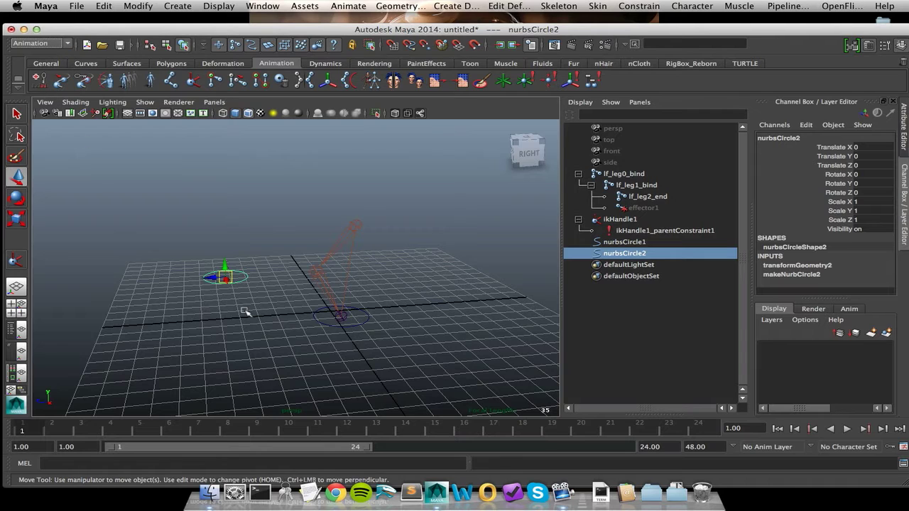
Clear the selection and start Mesh > Create Polygon Tool from the hotbox.
click(262, 213)
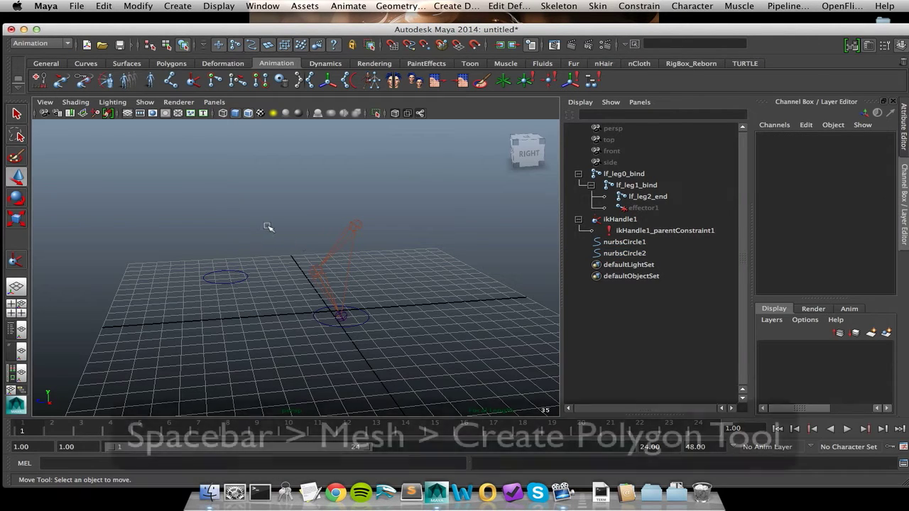
key(space)
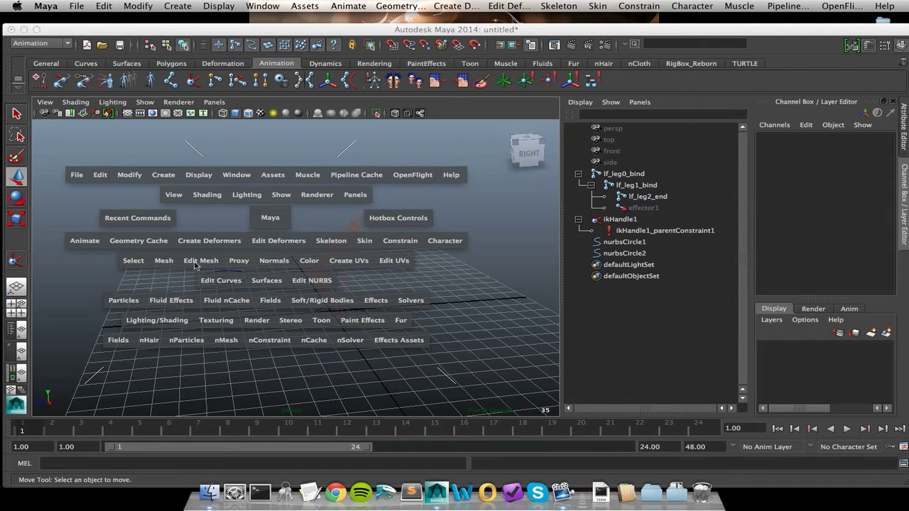
click(164, 261)
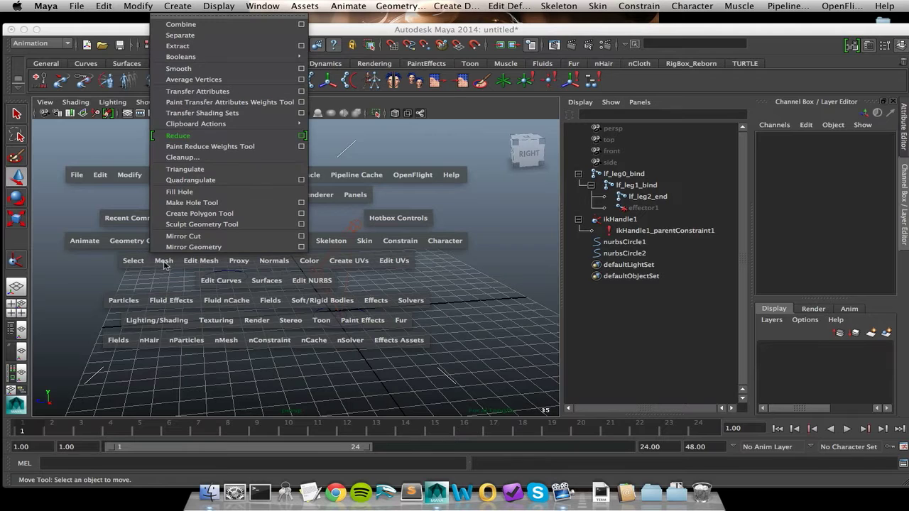
click(194, 215)
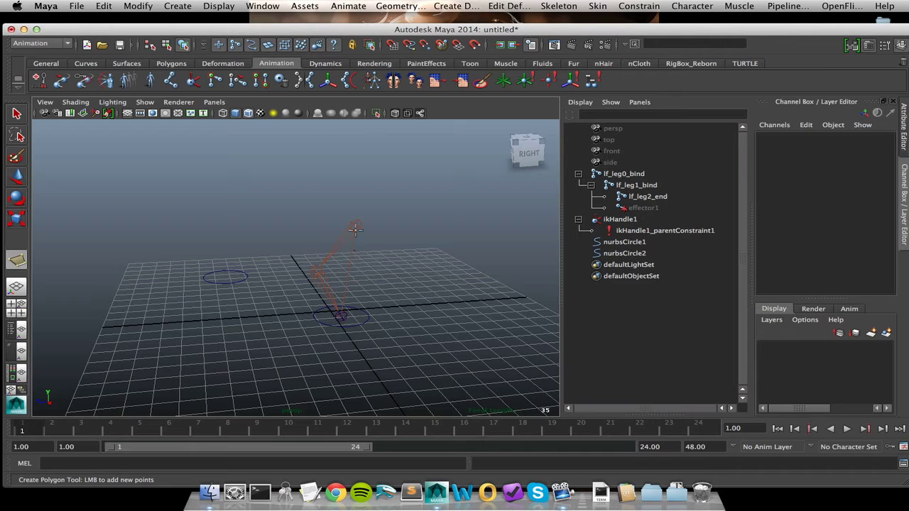
Snap the triangle's three corners onto the hip, knee and ankle joints and finish the polygon.
click(356, 226)
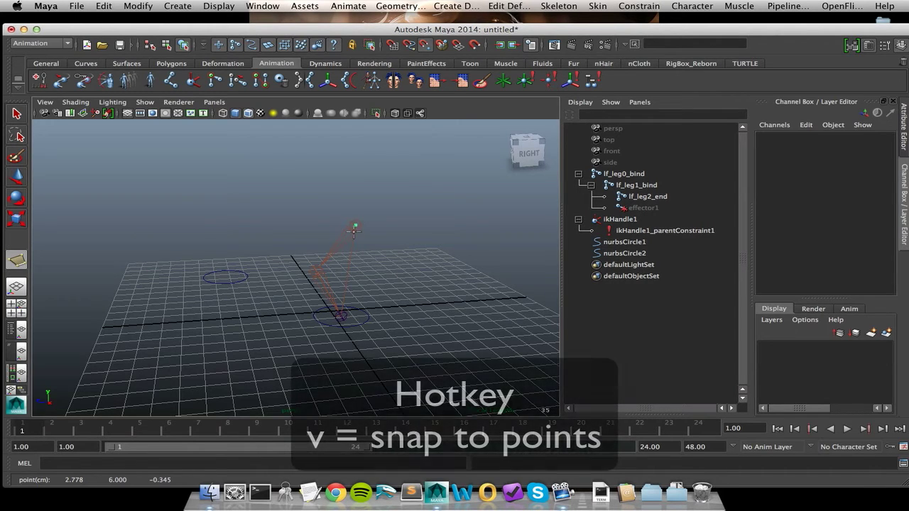
click(315, 271)
click(341, 314)
key(Return)
Orbit around the new triangle polySurface1 to inspect it, then reselect it.
key(w)
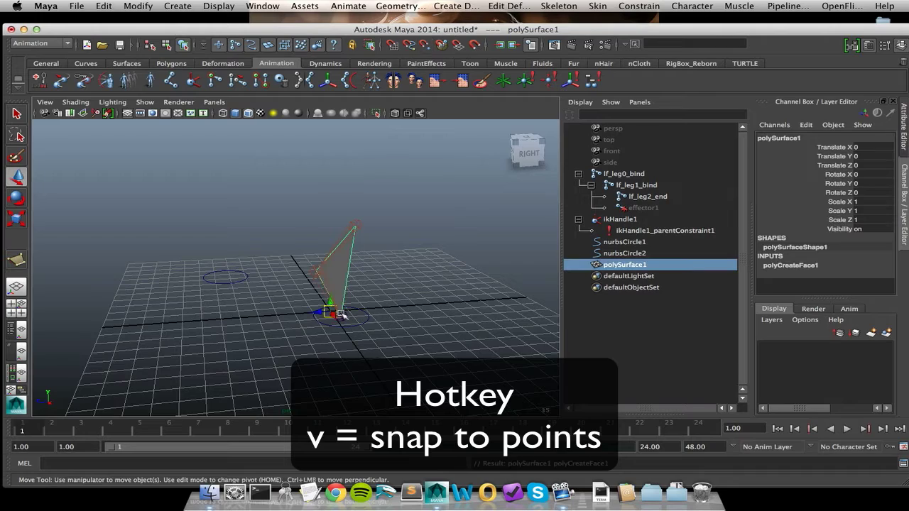
alt+right_drag(294, 292, 375, 285)
alt+drag(374, 284, 365, 264)
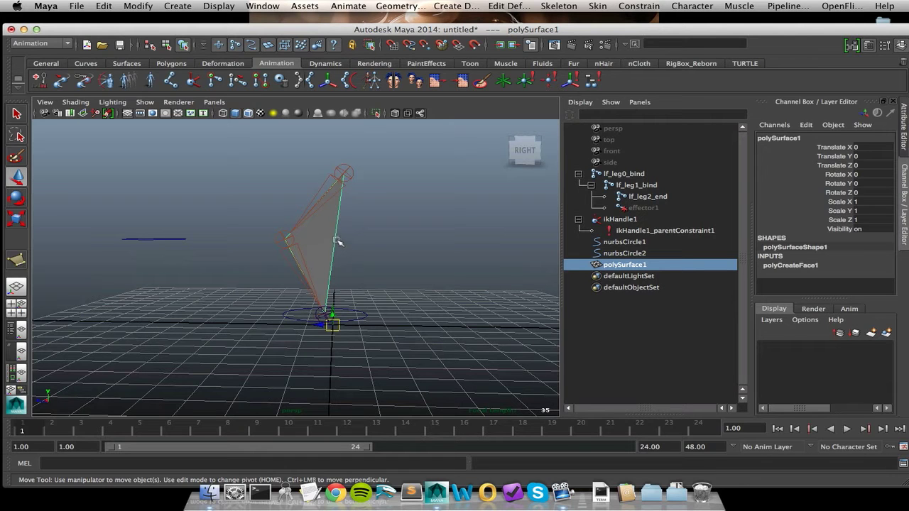
alt+drag(321, 239, 351, 252)
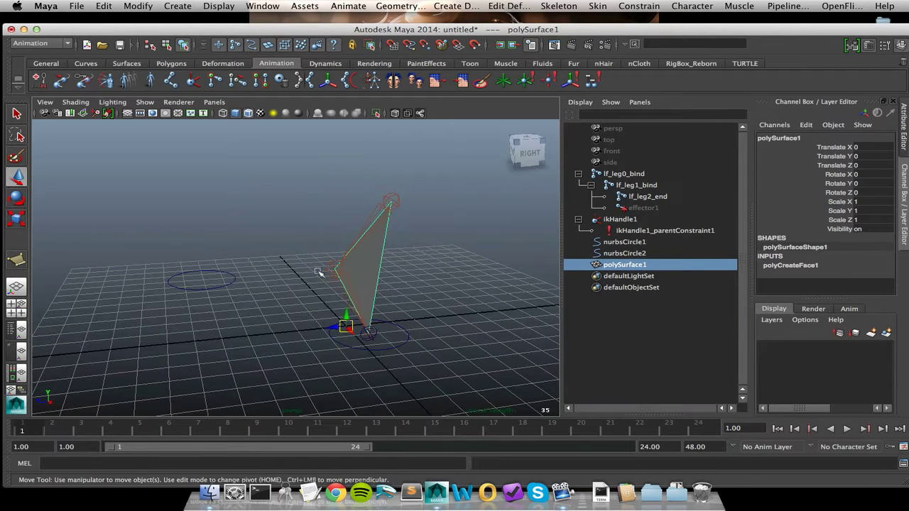
drag(191, 282, 221, 311)
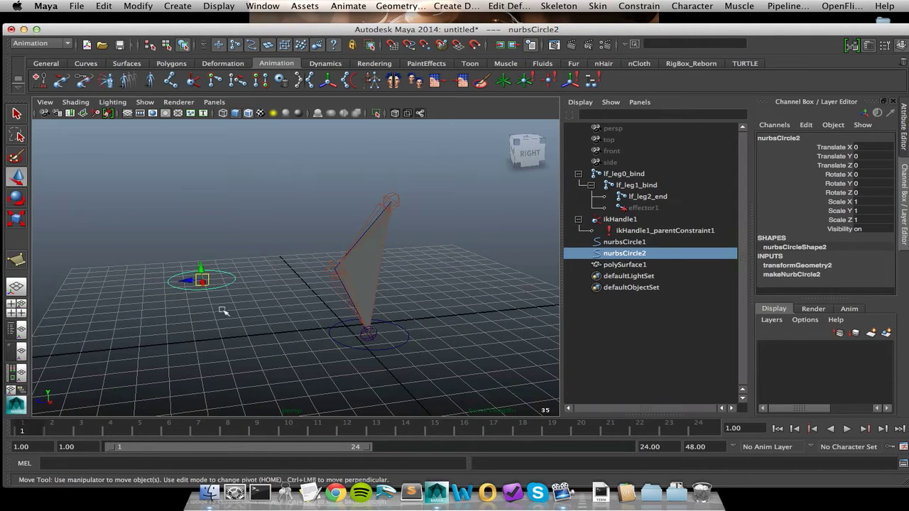
click(362, 277)
mouse_move(366, 275)
alt+mouse_down()
mouse_move(397, 265)
mouse_move(381, 268)
alt+mouse_up()
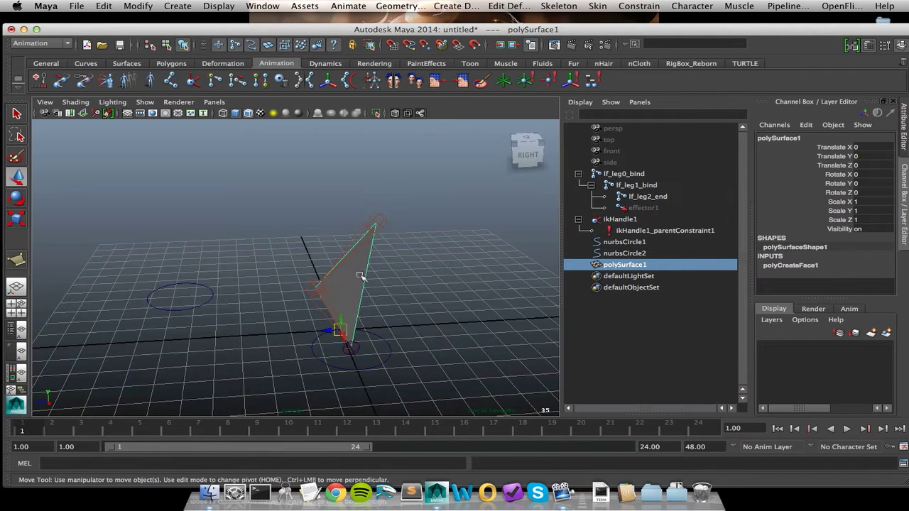
right_drag(360, 276, 324, 263)
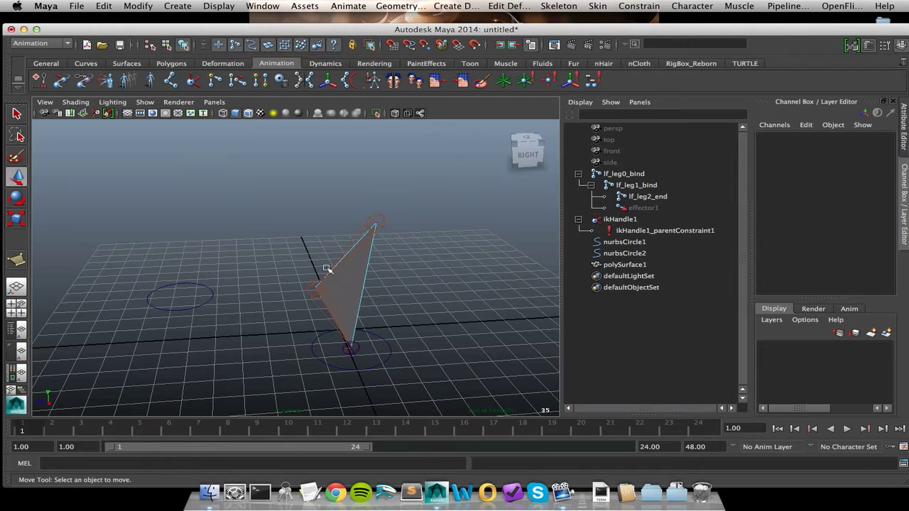
Switch polySurface1 to vertex mode and pull its knee-corner vertex outward.
alt+drag(300, 244, 289, 263)
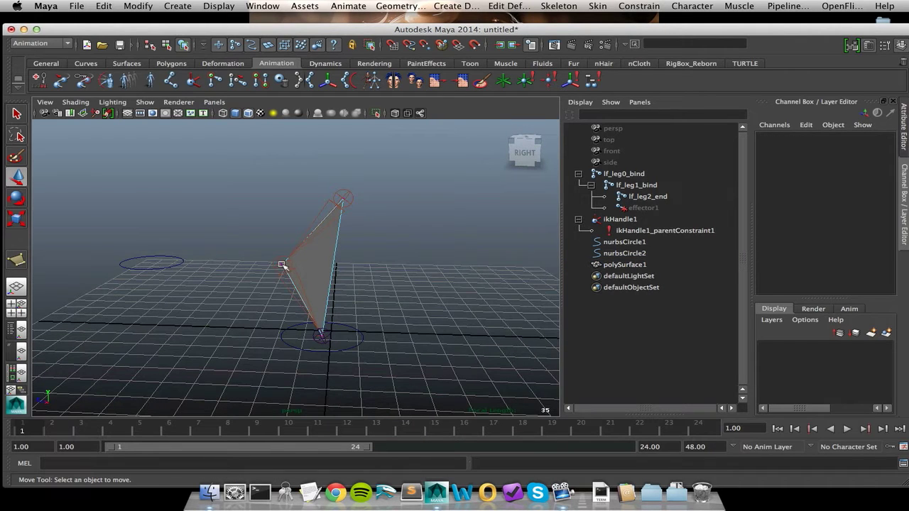
click(284, 266)
key(z)
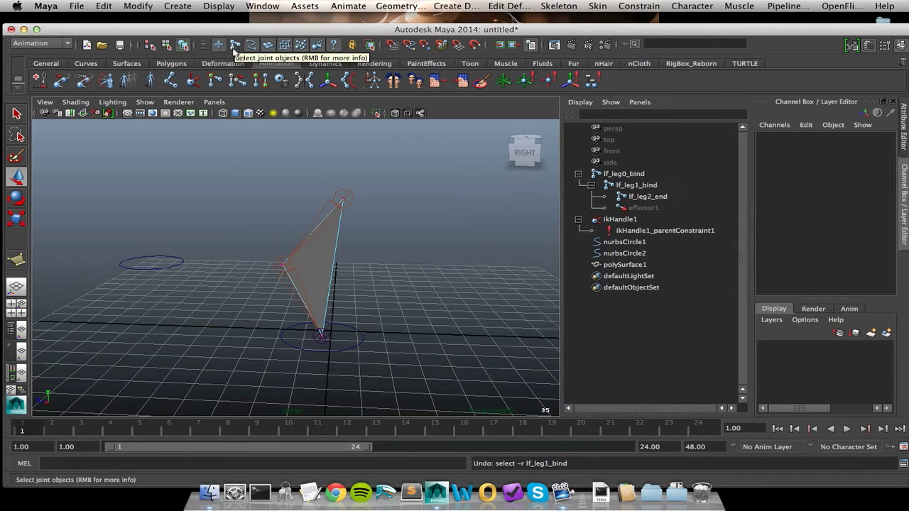
click(282, 266)
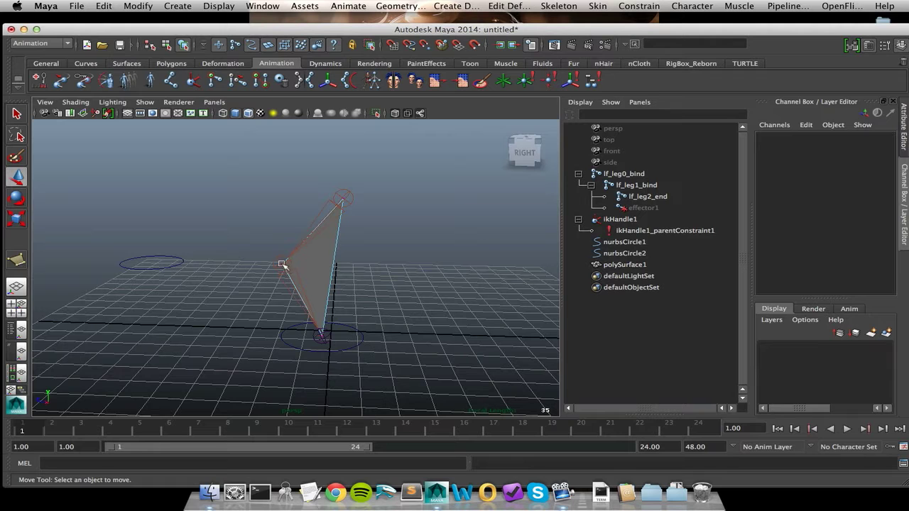
click(282, 265)
alt+drag(266, 265, 291, 295)
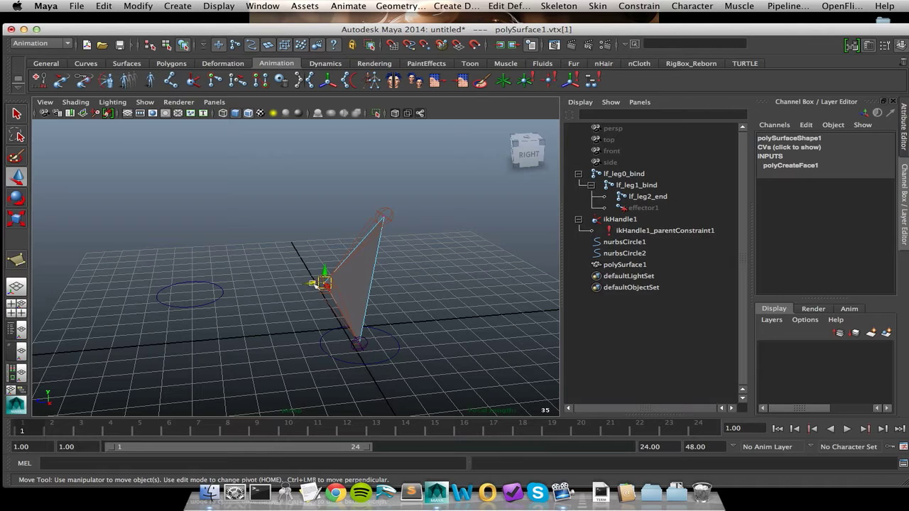
drag(313, 282, 238, 274)
alt+drag(284, 294, 331, 296)
alt+drag(412, 282, 329, 263)
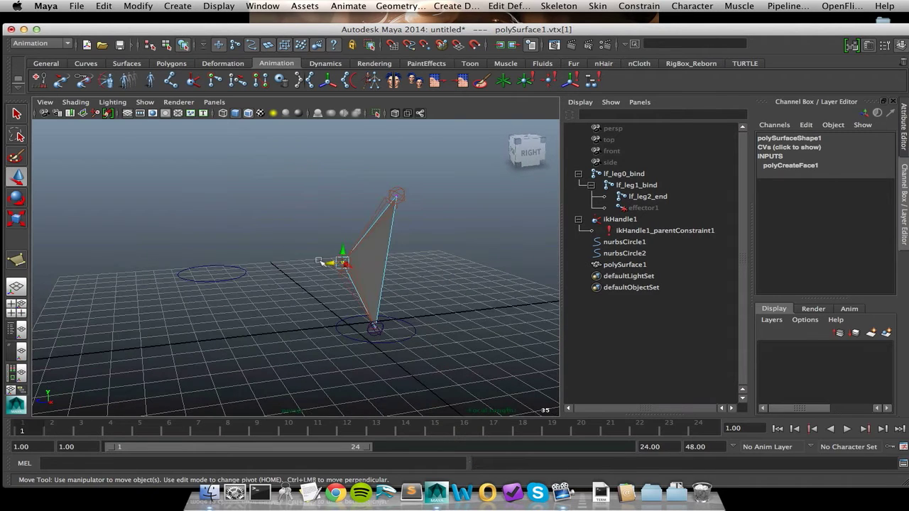
Set the Move Tool axis to Normal and stretch the knee vertex far out along the triangle's plane.
double_click(17, 177)
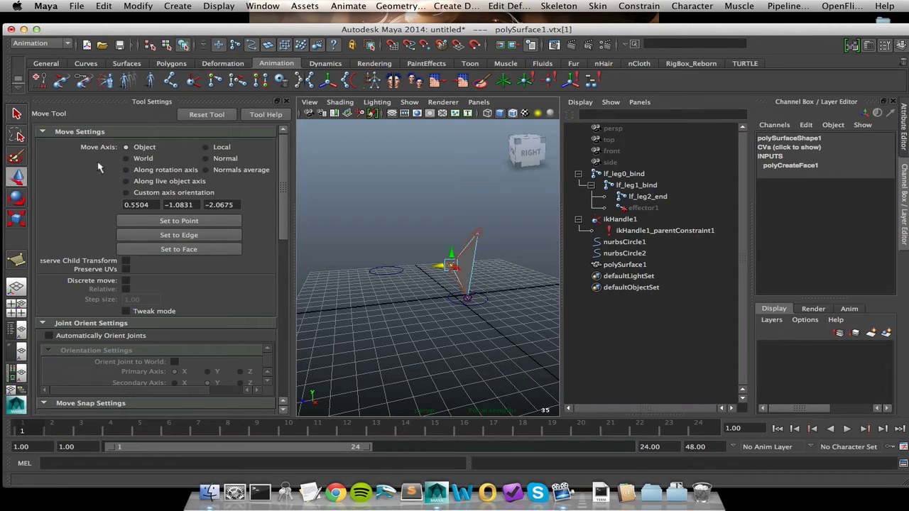
click(205, 158)
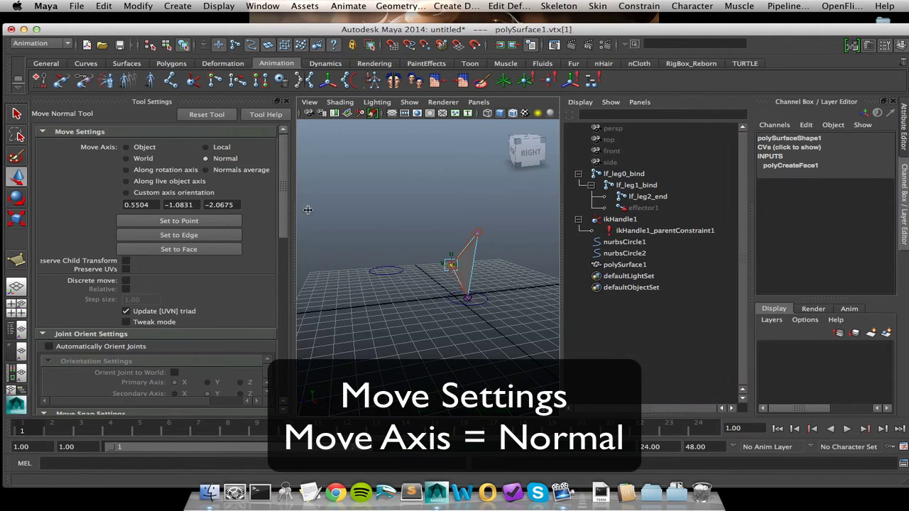
alt+drag(476, 276, 455, 274)
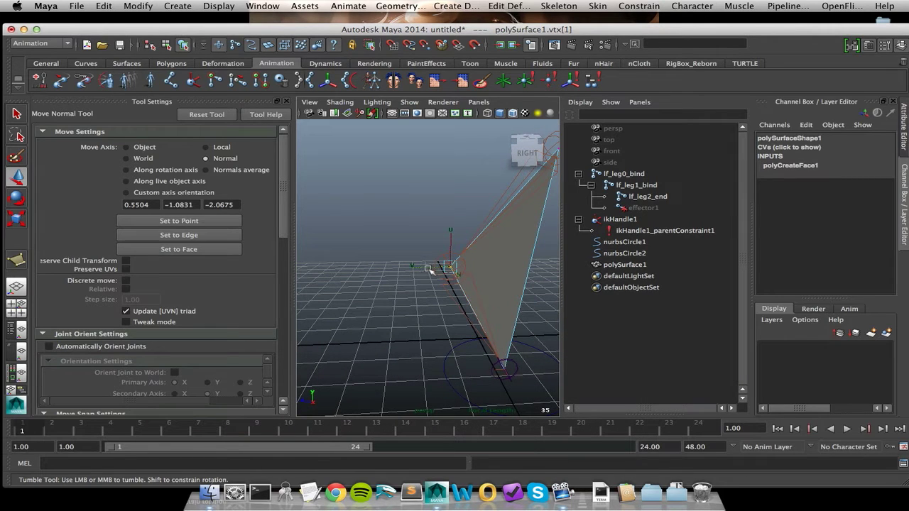
click(429, 269)
click(426, 268)
drag(426, 269, 242, 260)
Inspect the stretched triangle and set the Move Axis back to Object.
mouse_move(401, 263)
alt+middle_down()
mouse_move(426, 265)
mouse_move(383, 266)
alt+middle_up()
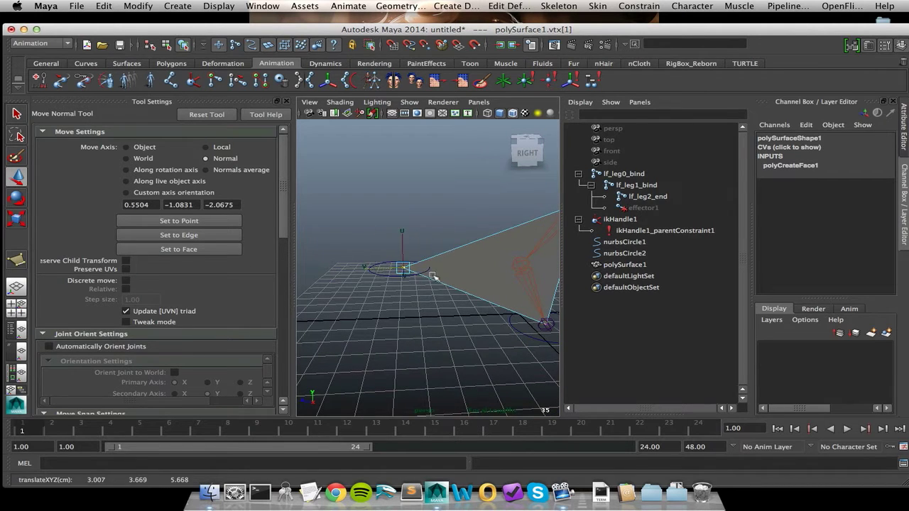
alt+drag(436, 277, 458, 283)
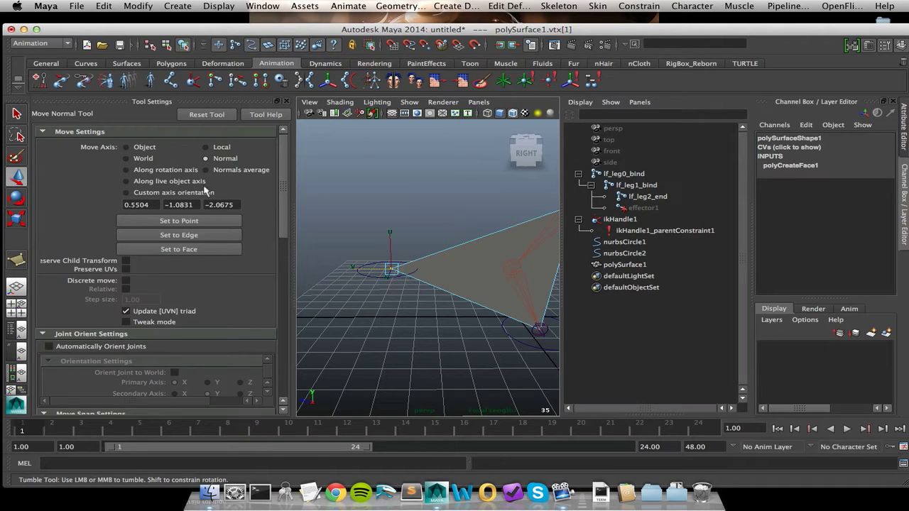
click(145, 148)
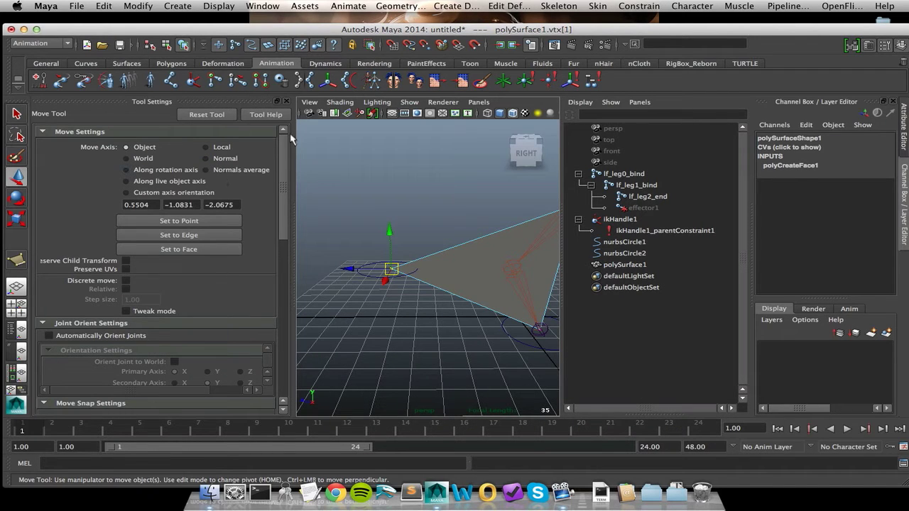
Place nurbsCircle2 on the triangle's far corner and freeze its transformations.
click(286, 102)
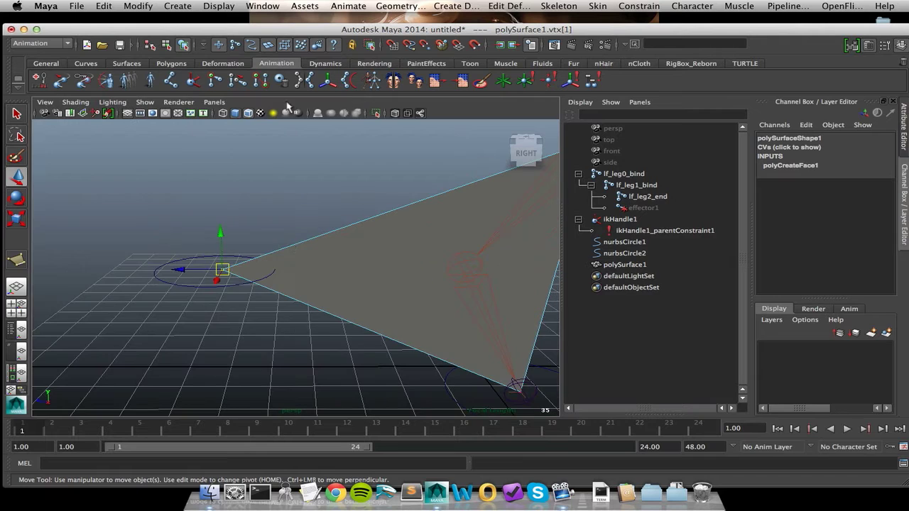
click(188, 285)
alt+right_drag(265, 319, 242, 317)
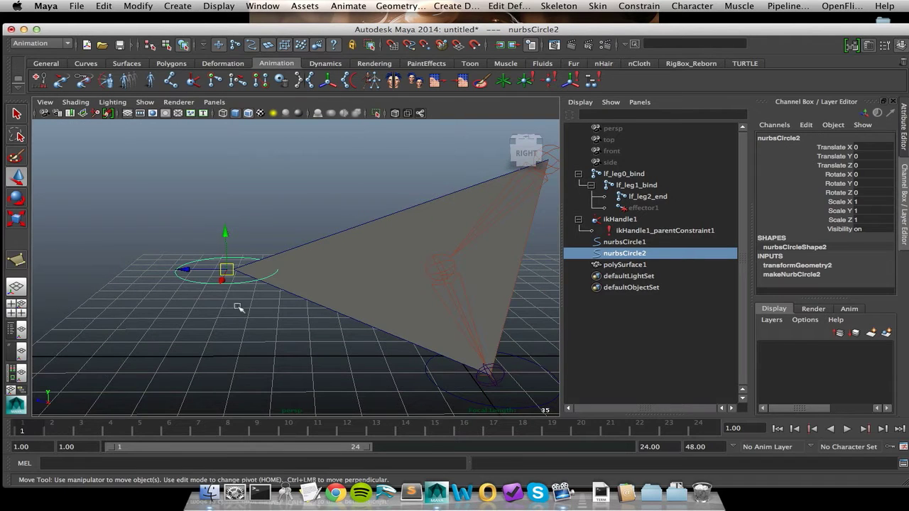
drag(240, 272, 245, 272)
alt+drag(323, 313, 392, 332)
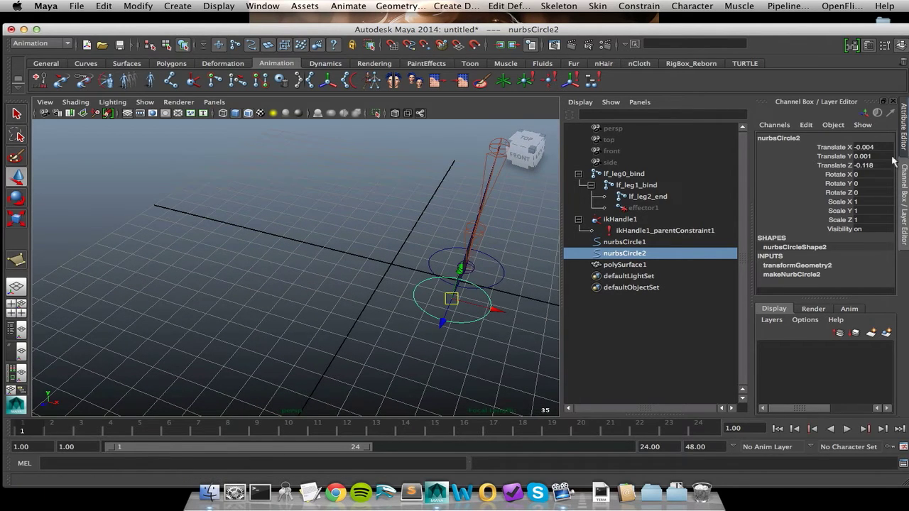
click(136, 7)
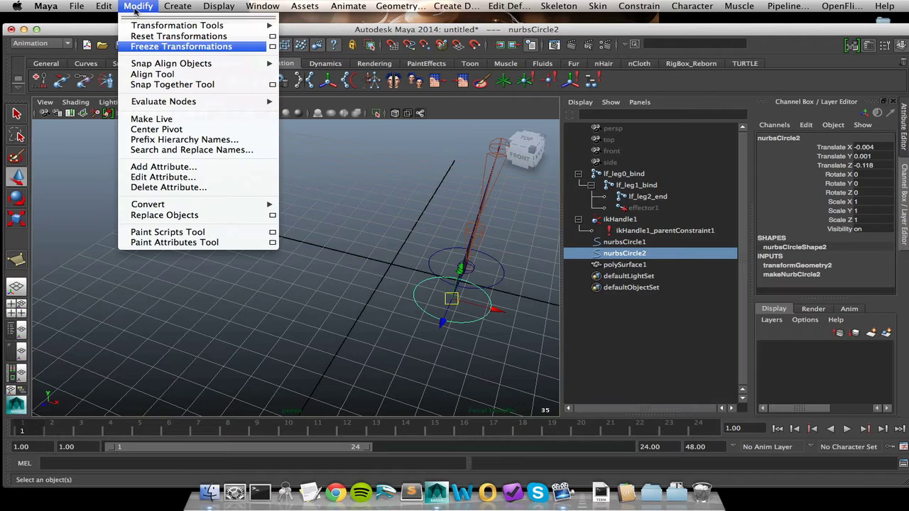
click(181, 46)
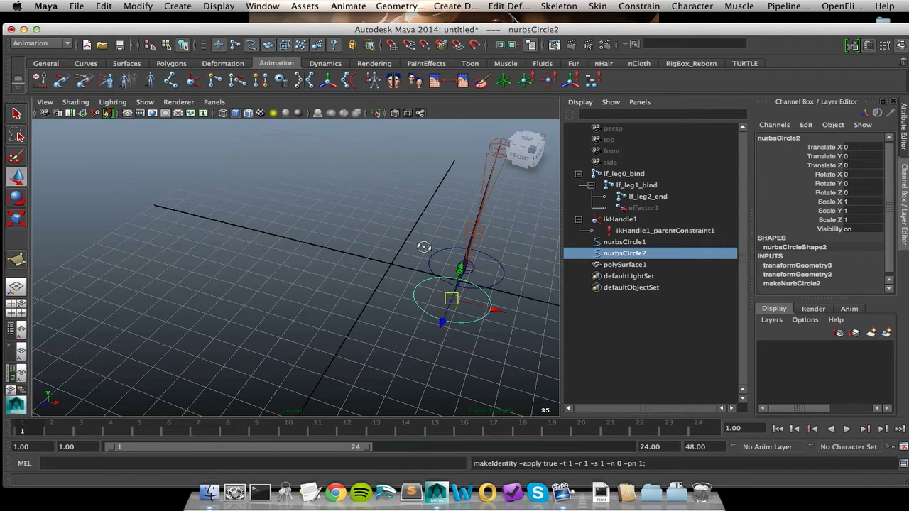
alt+drag(422, 248, 377, 246)
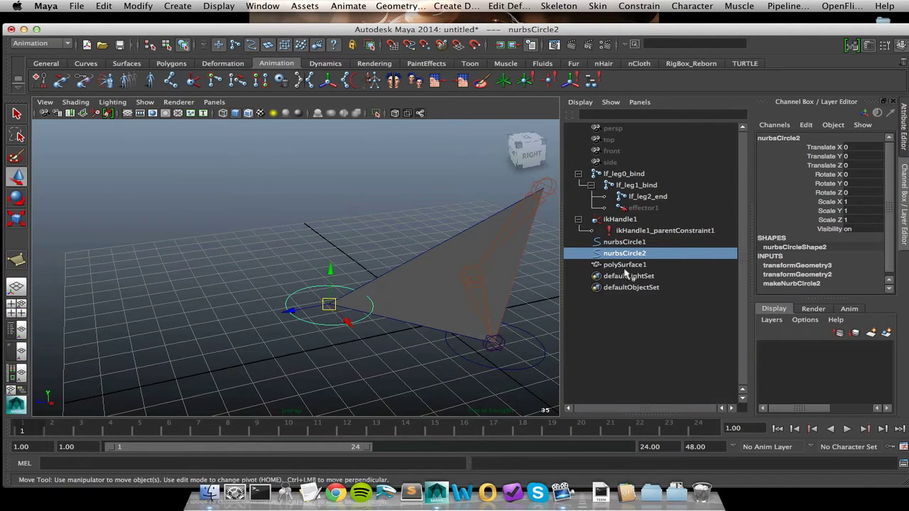
Select nurbsCircle2, then add ikHandle1 from the Outliner to the selection.
ctrl+click(619, 220)
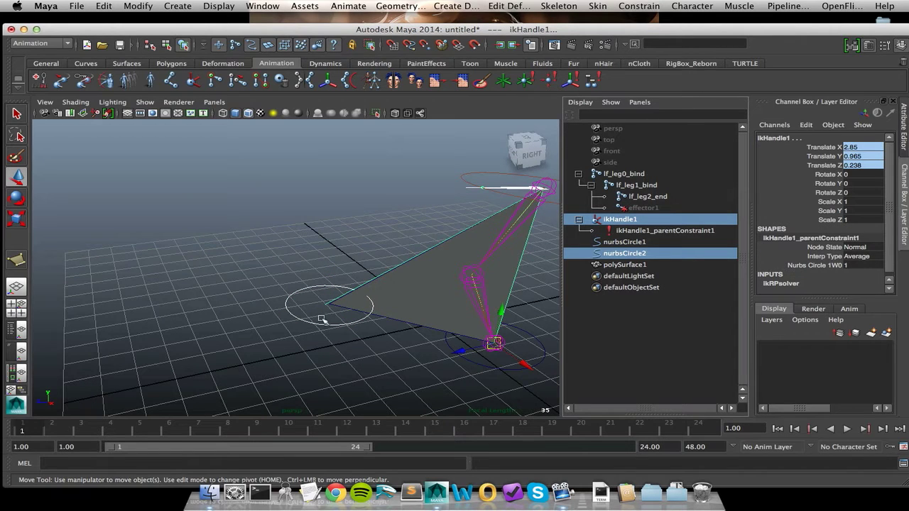
click(398, 327)
alt+drag(404, 331, 333, 295)
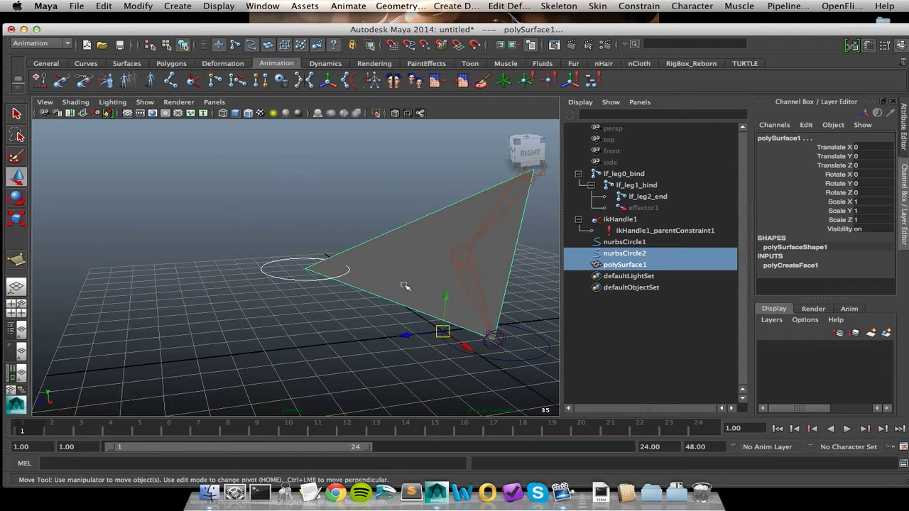
click(284, 274)
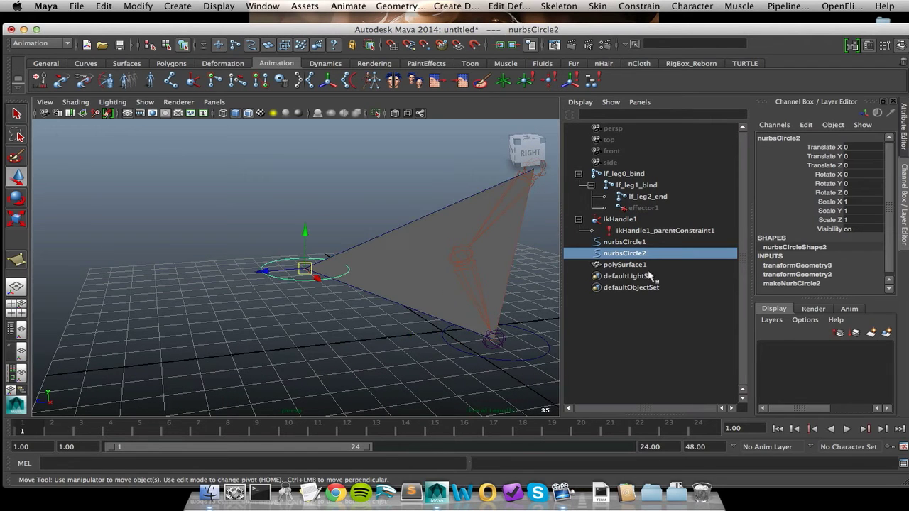
ctrl+click(628, 222)
alt+drag(332, 270, 446, 204)
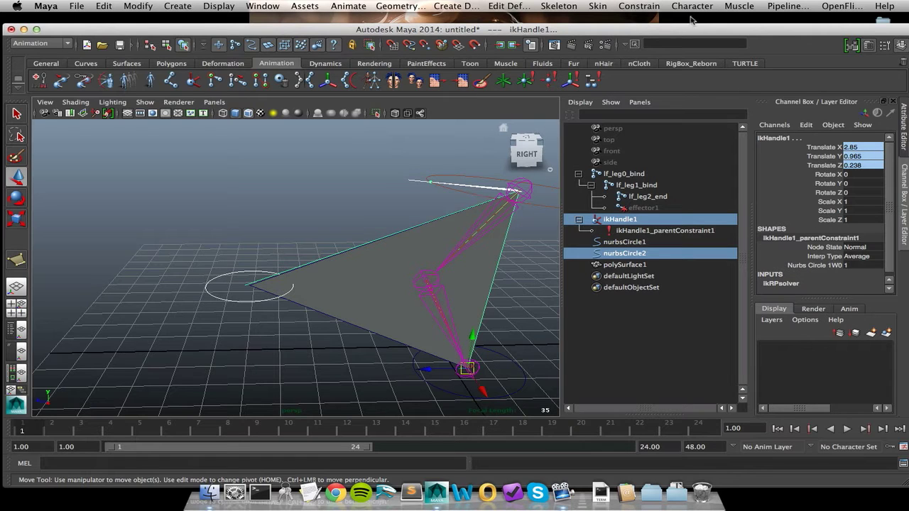
Pole-vector constrain ikHandle1 to nurbsCircle2, then select lf_leg0_bind to check the knee direction.
click(640, 7)
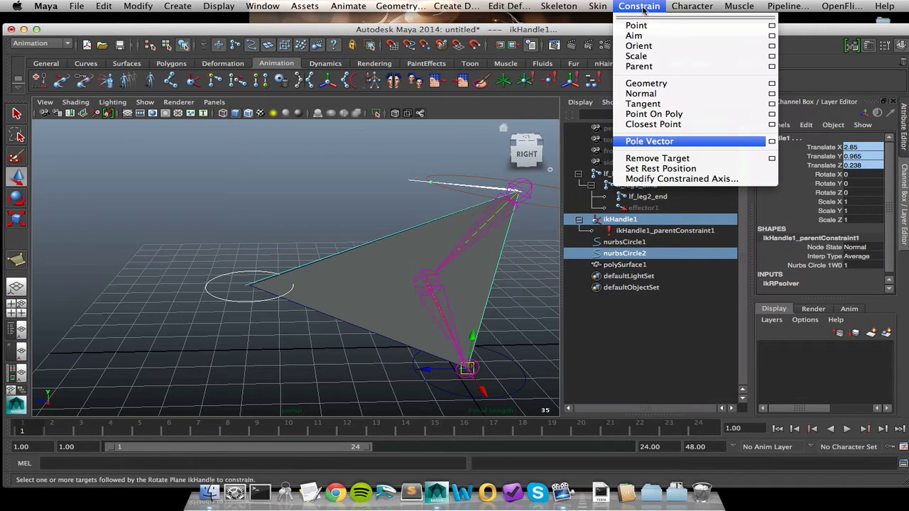
click(650, 141)
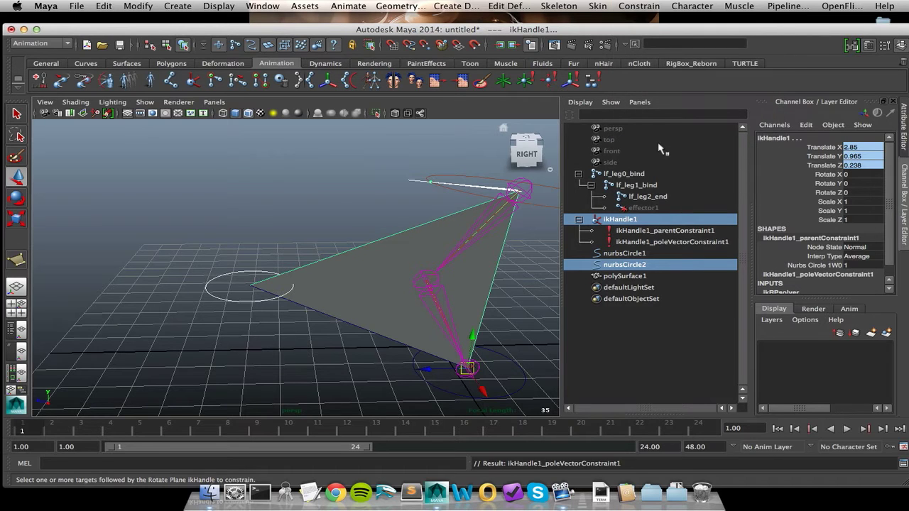
click(625, 175)
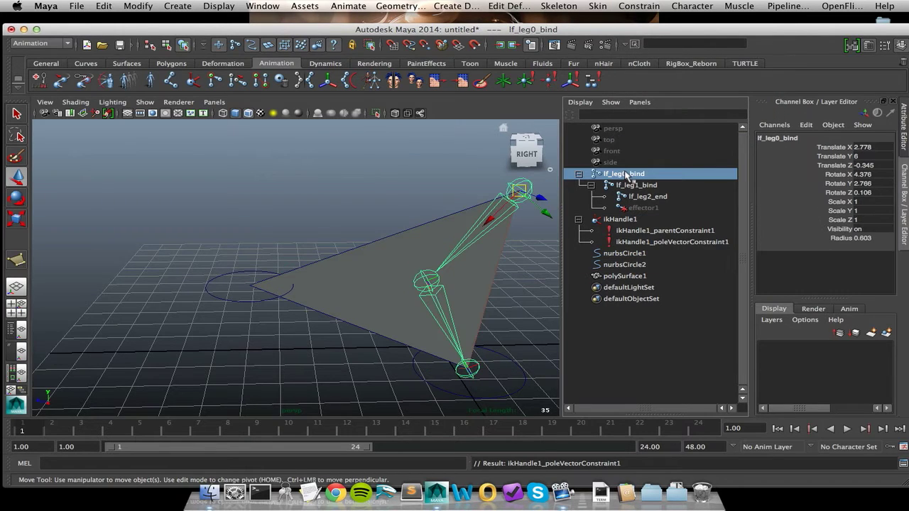
alt+drag(374, 293, 368, 274)
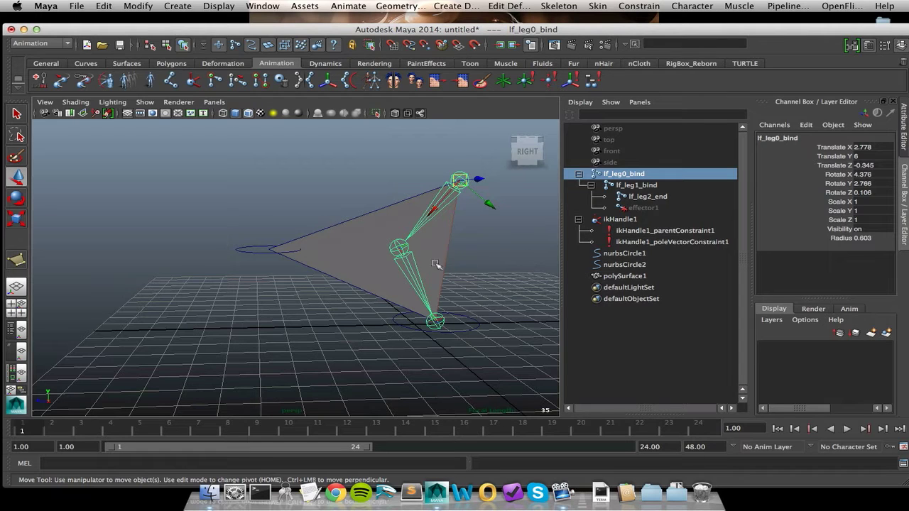
Delete ikHandle1 with its constraints and the helper polygon polySurface1.
click(659, 243)
ctrl+click(659, 231)
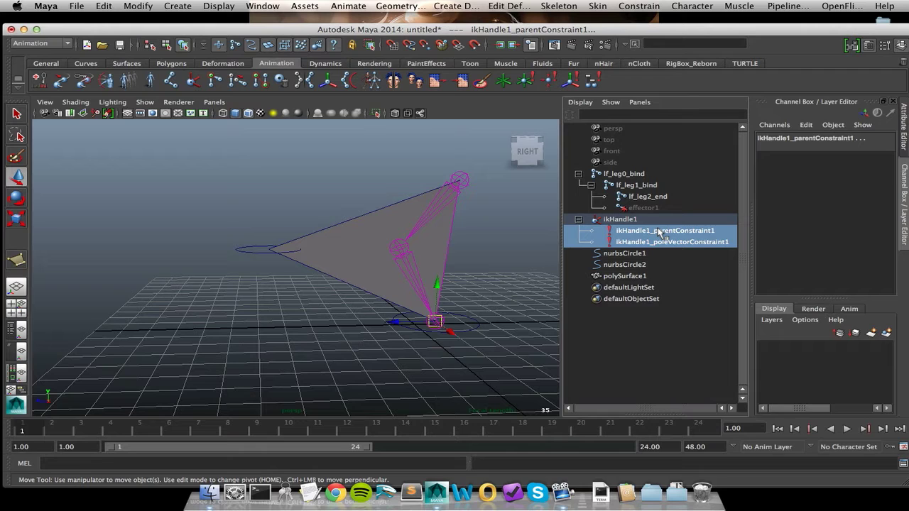
click(651, 222)
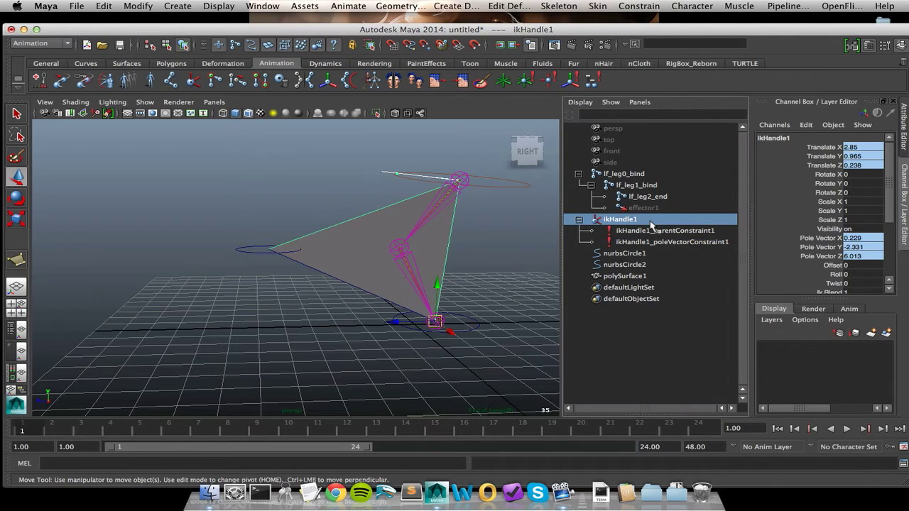
key(Delete)
click(406, 228)
key(Delete)
Set lf_leg0_bind's Rotate X, Y and Z to 0 to straighten the leg.
click(608, 174)
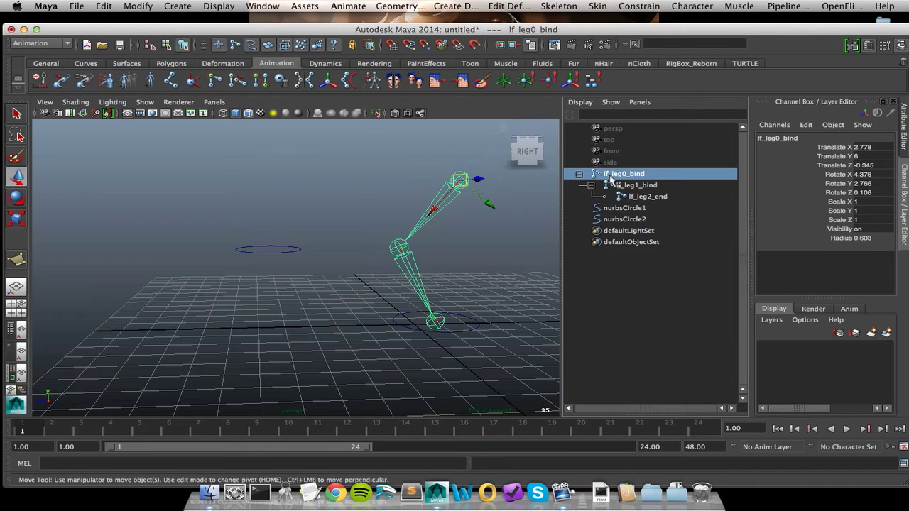
alt+drag(463, 220, 436, 281)
drag(872, 174, 879, 196)
text(0)
key(Return)
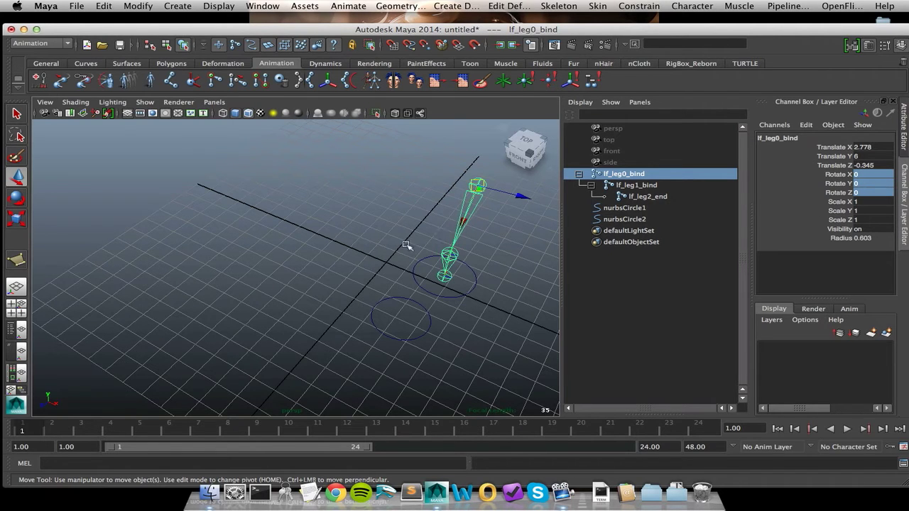
mouse_move(414, 279)
alt+mouse_down()
mouse_move(426, 286)
mouse_move(411, 295)
alt+mouse_up()
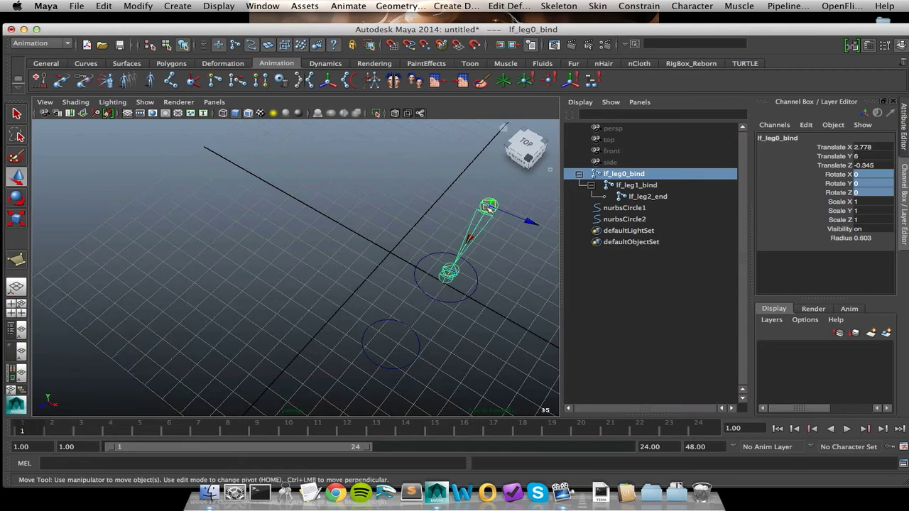
alt+drag(470, 316, 502, 338)
Activate the IK Handle Tool with Rotate-Plane Solver and pick lf_leg0_bind as the start joint.
click(347, 316)
alt+drag(347, 316, 358, 334)
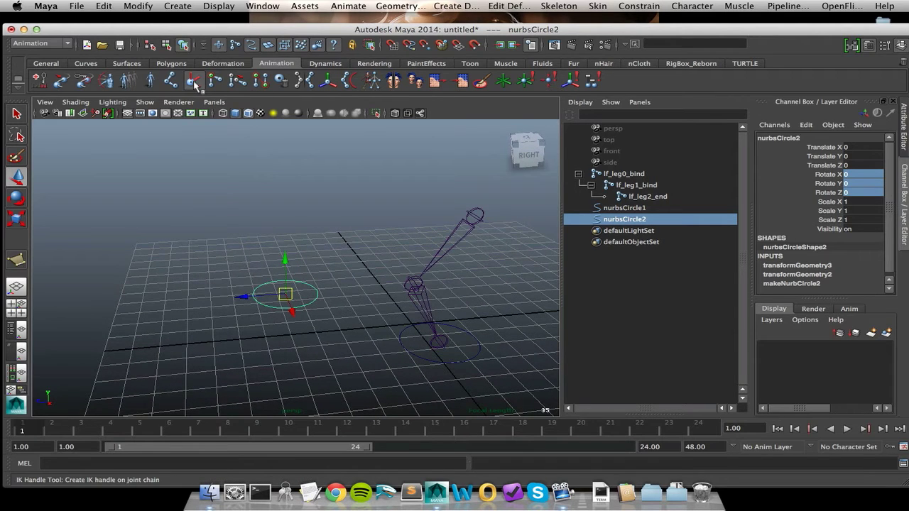
double_click(194, 84)
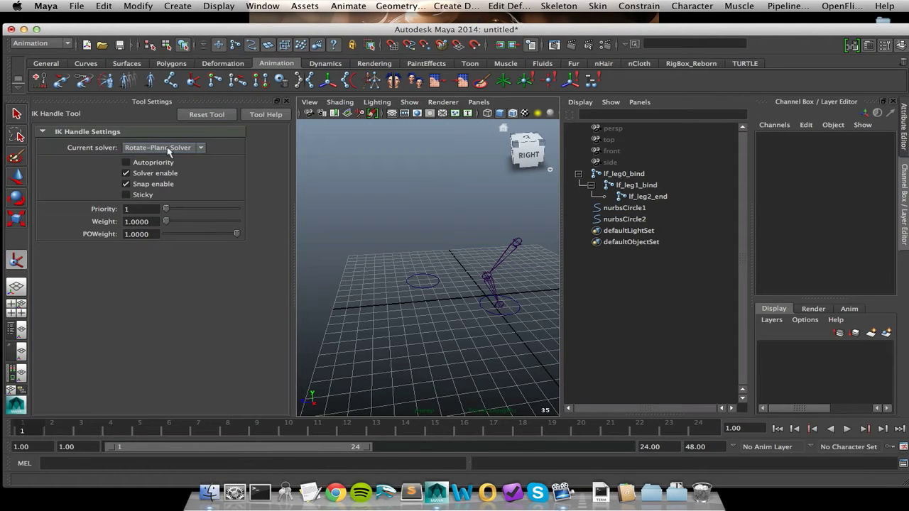
click(626, 175)
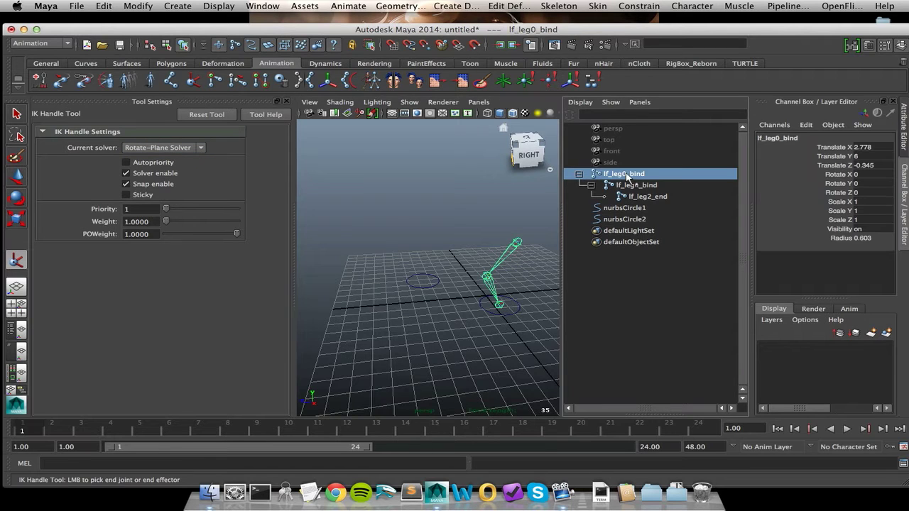
End ikHandle1 at lf_leg2_end, parent-constrain it to nurbsCircle1, and undo the test move.
click(656, 203)
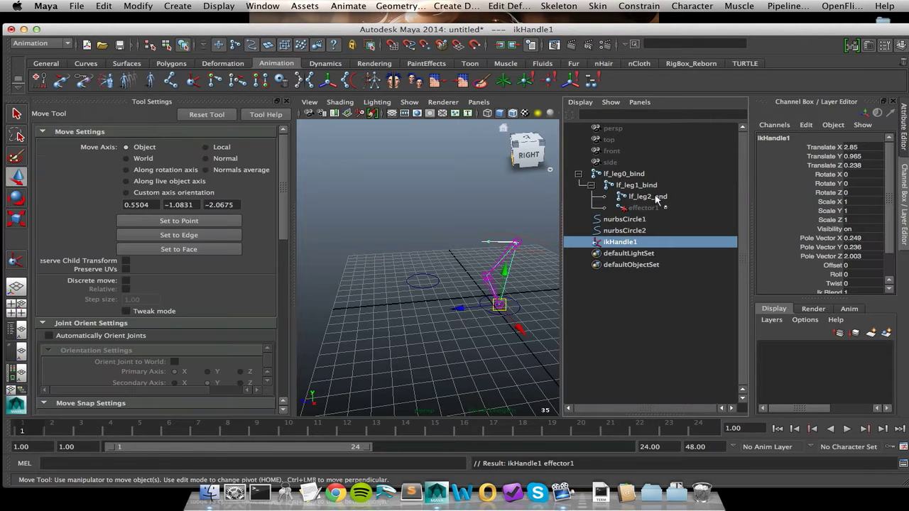
click(521, 308)
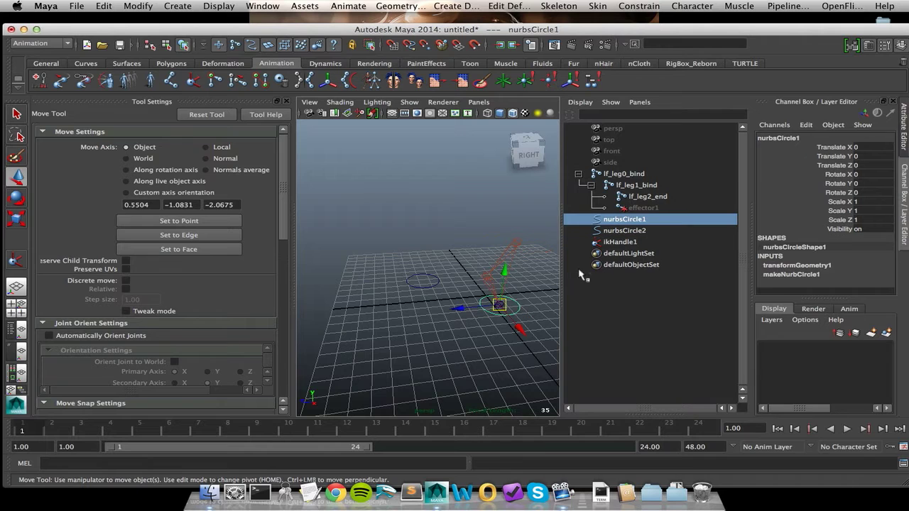
ctrl+click(616, 242)
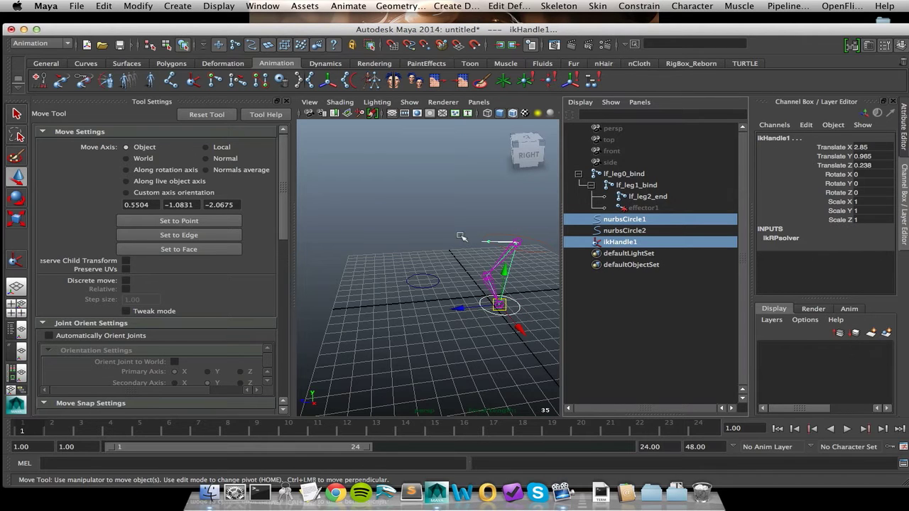
key(space)
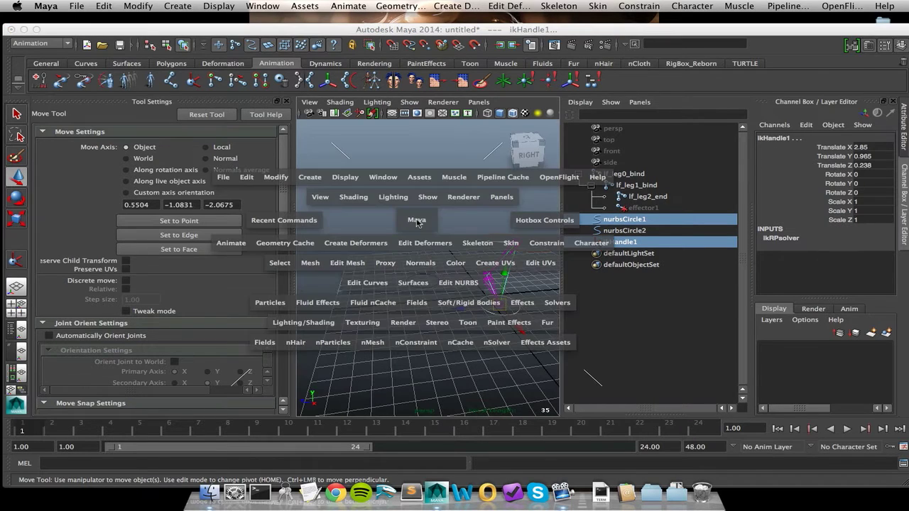
drag(548, 247, 529, 299)
click(506, 309)
key(z)
key(z)
key(z)
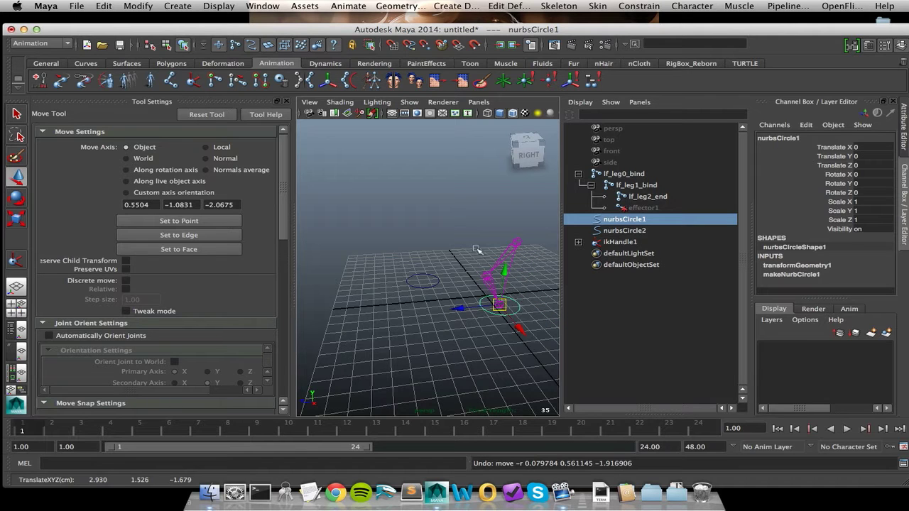
With Create Polygon Tool and point snapping, draw a triangle through the hip, knee and ankle joints.
click(287, 101)
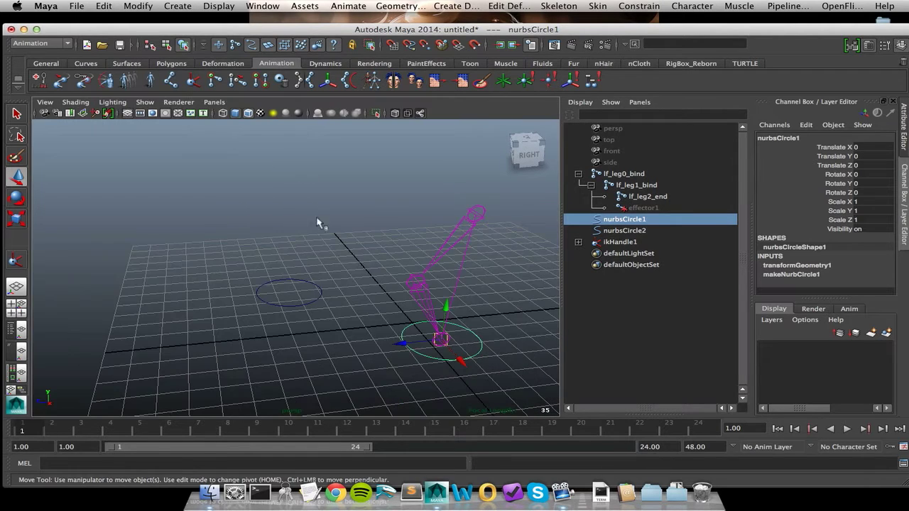
click(281, 294)
click(348, 247)
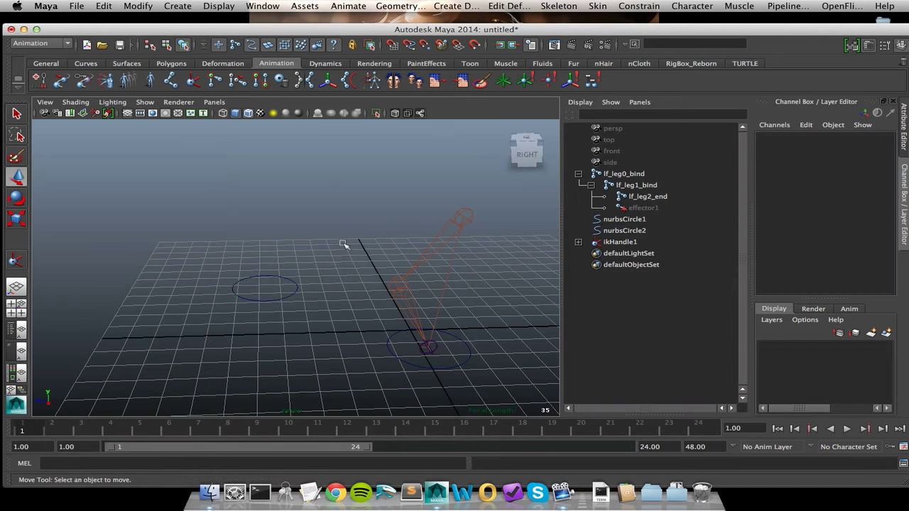
key(space)
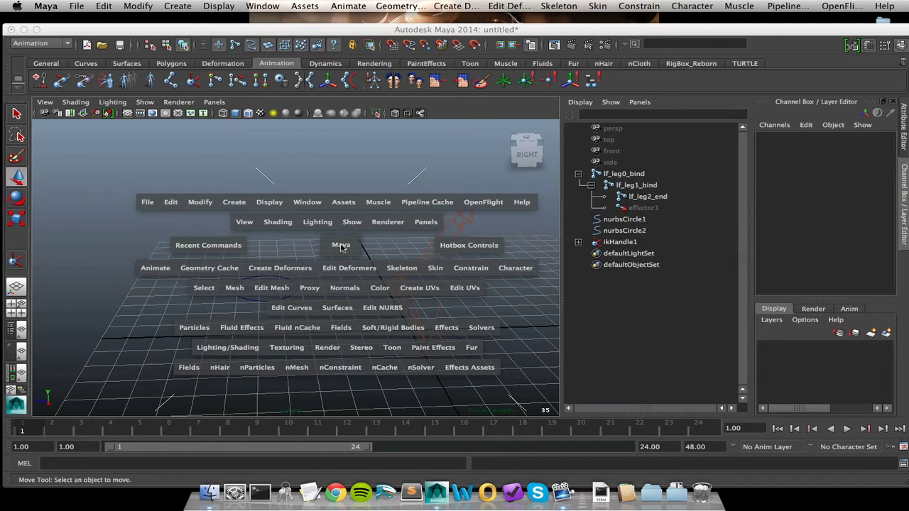
click(232, 288)
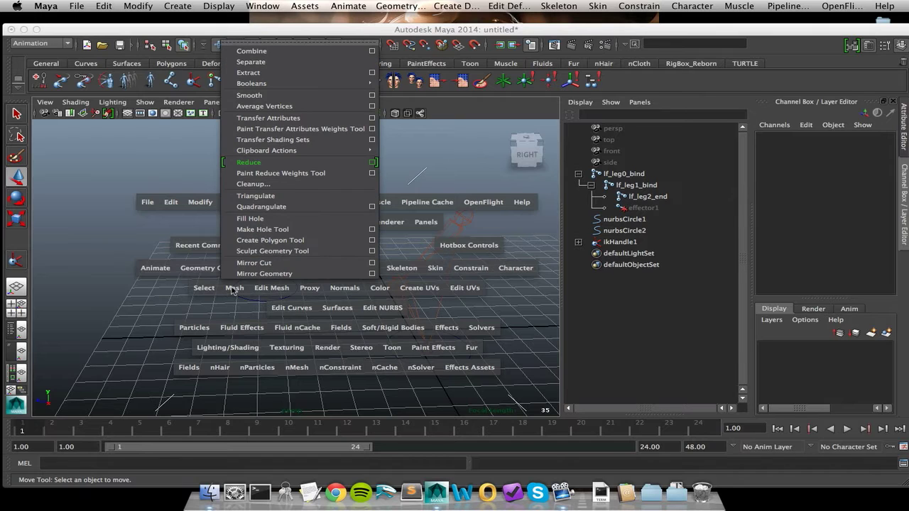
click(260, 240)
key(v)
click(464, 216)
click(398, 284)
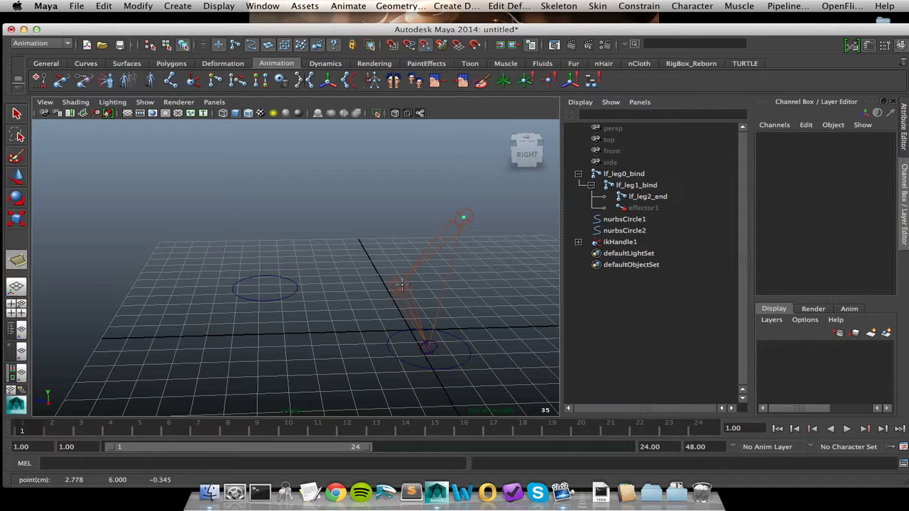
click(428, 346)
key(Return)
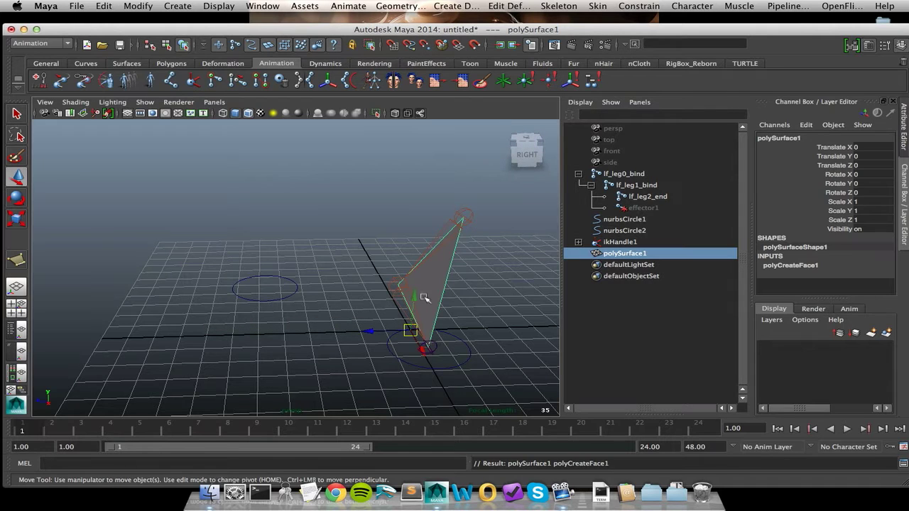
Move polySurface1's knee vertex outward along its normal, then reset Move Axis to Object.
right_click(444, 277)
right_drag(445, 278, 392, 262)
alt+drag(392, 263, 373, 250)
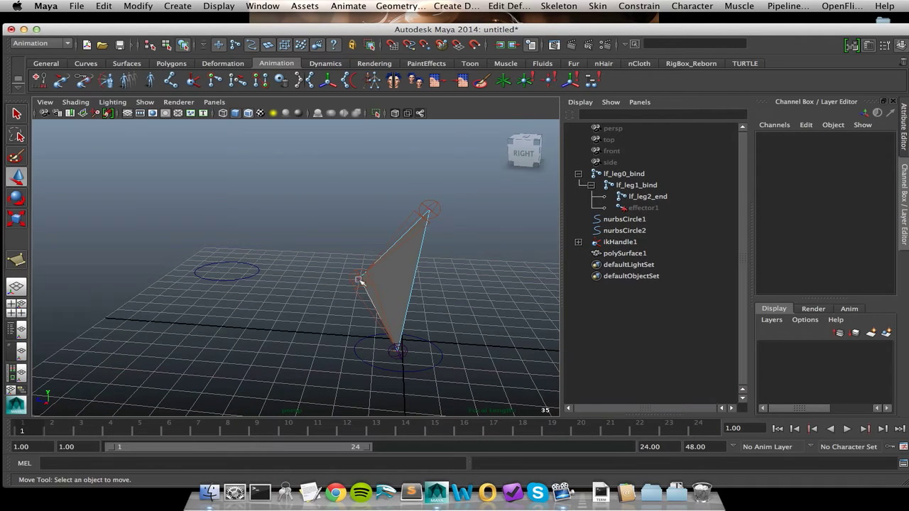
click(359, 279)
double_click(16, 176)
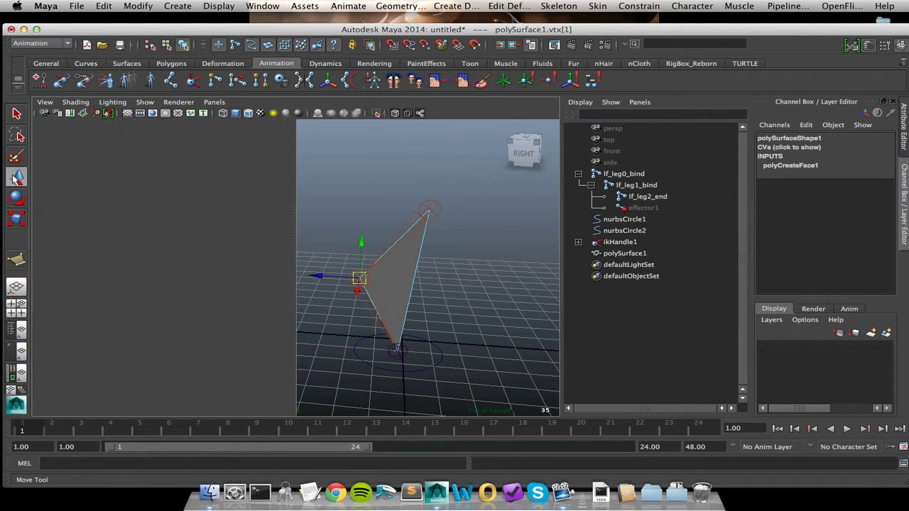
click(215, 161)
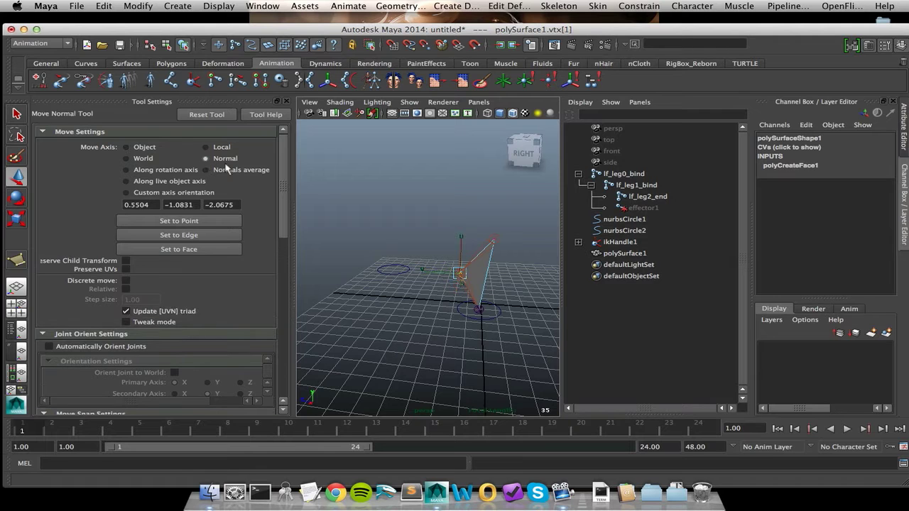
drag(436, 274, 421, 320)
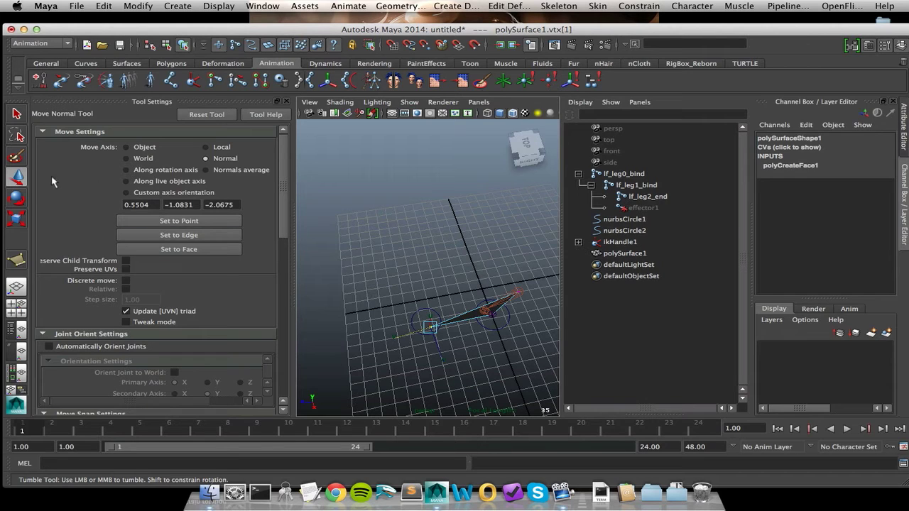
click(146, 151)
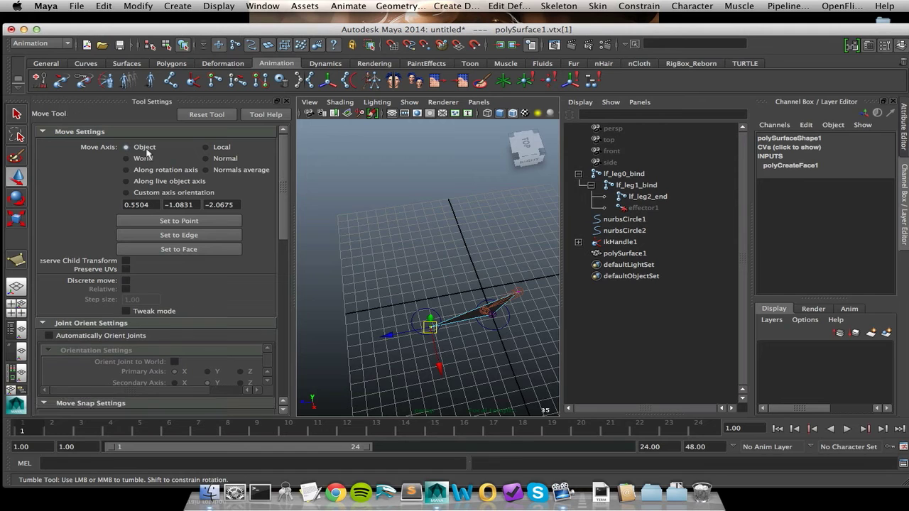
Snap nurbsCircle2 onto the triangle's stretched knee corner and freeze its transformations.
click(286, 102)
drag(302, 369, 340, 348)
alt+middle_drag(342, 349, 358, 324)
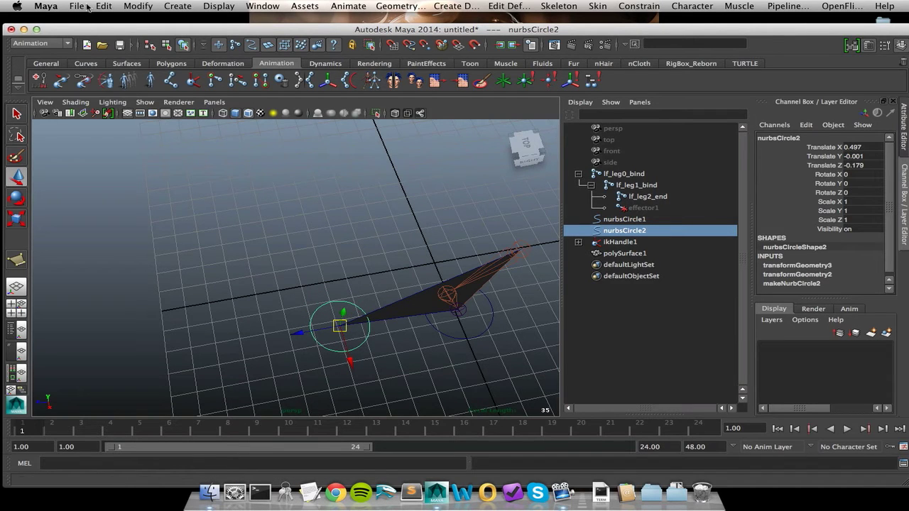
click(138, 6)
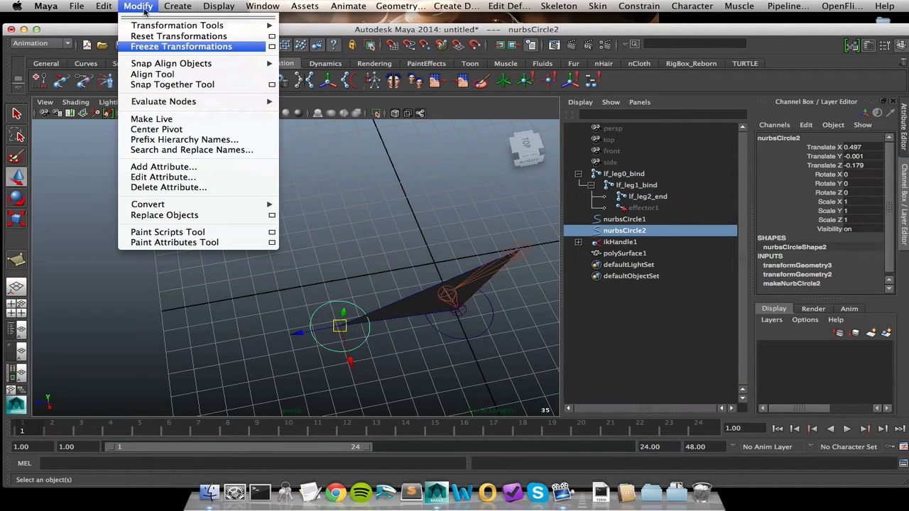
click(169, 48)
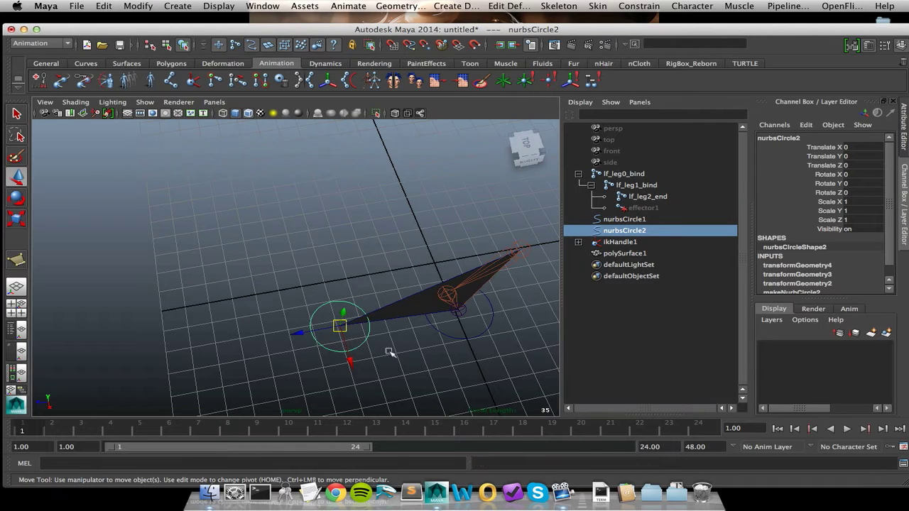
Apply a pole vector constraint from nurbsCircle2 to ikHandle1.
ctrl+click(627, 243)
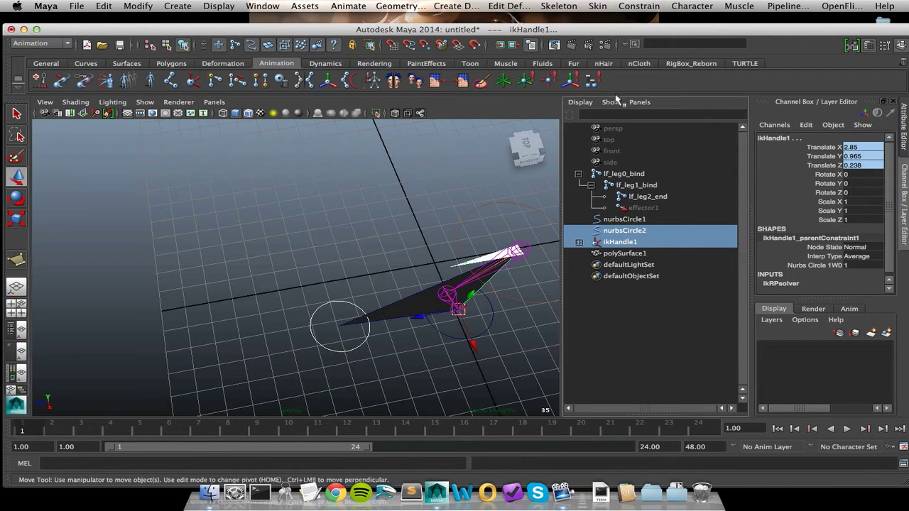
alt+drag(454, 184, 462, 162)
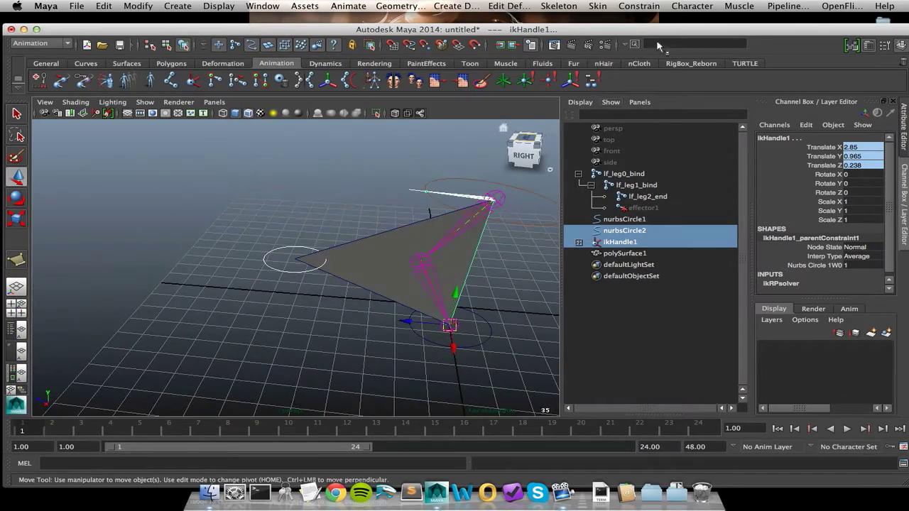
click(639, 7)
click(673, 144)
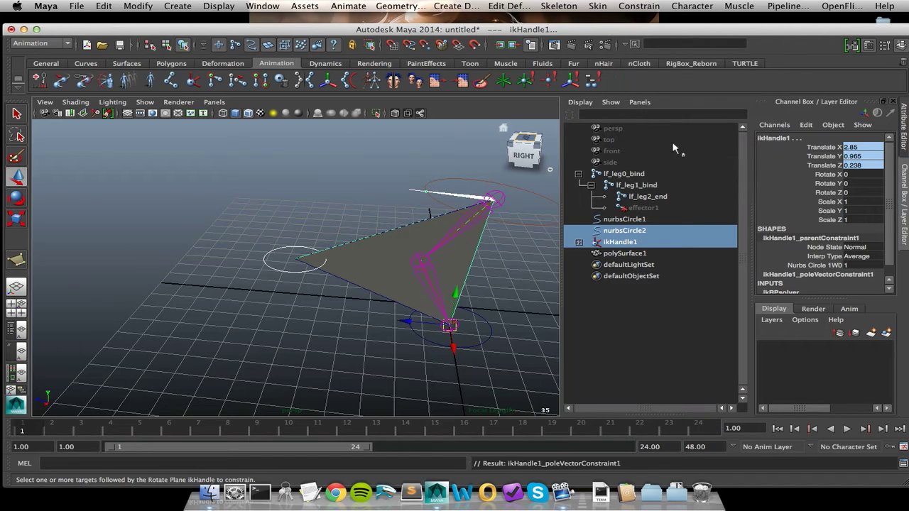
Check the leg joints and test-move nurbsCircle2 to confirm the knee swings with it.
click(624, 173)
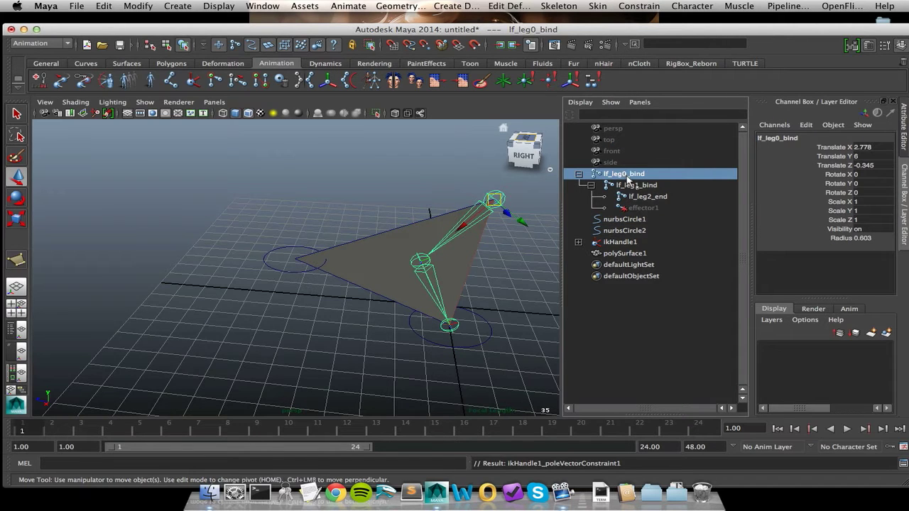
click(636, 186)
click(636, 197)
click(635, 184)
click(632, 174)
click(296, 272)
alt+drag(297, 271, 382, 194)
key(ctrl+z)
alt+drag(483, 229, 424, 215)
alt+drag(392, 256, 419, 256)
middle_drag(419, 256, 449, 244)
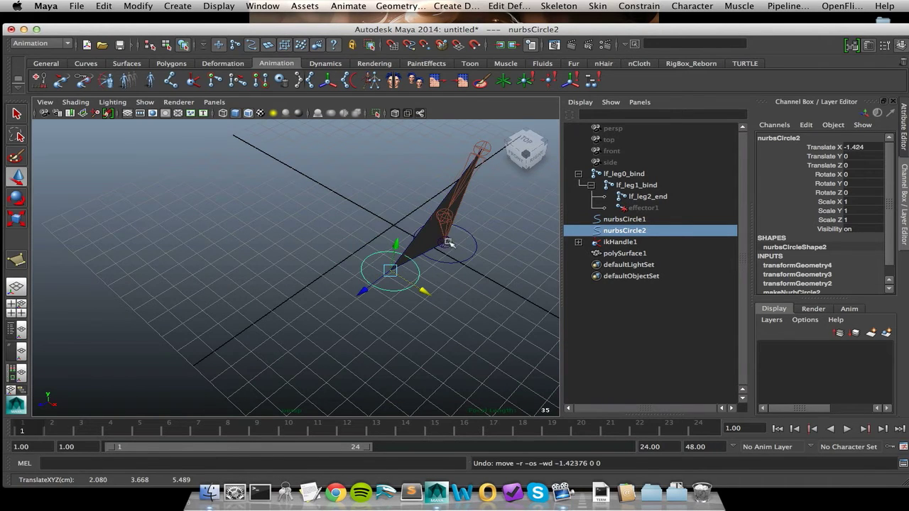
click(480, 166)
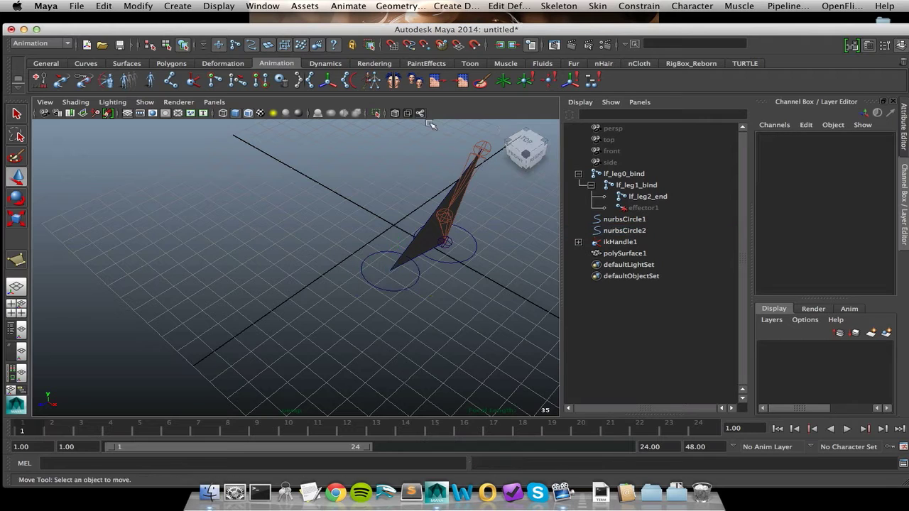
click(480, 169)
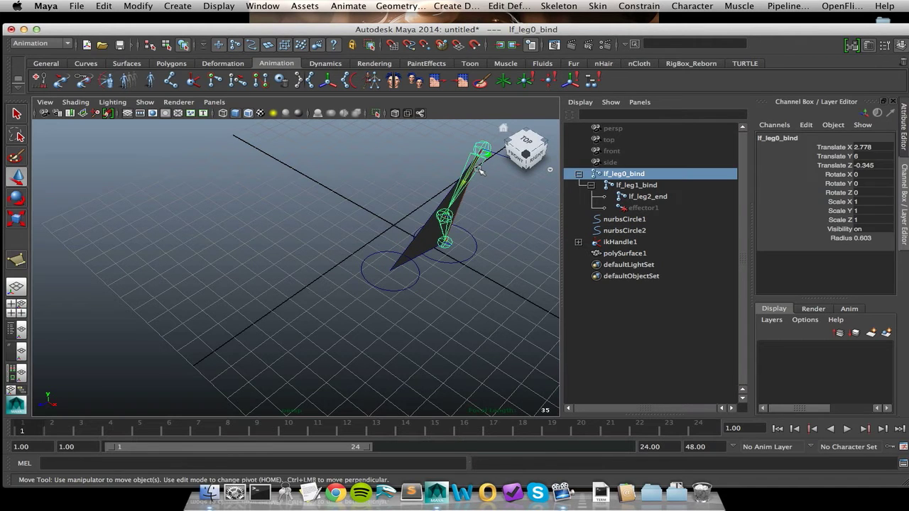
key(Down)
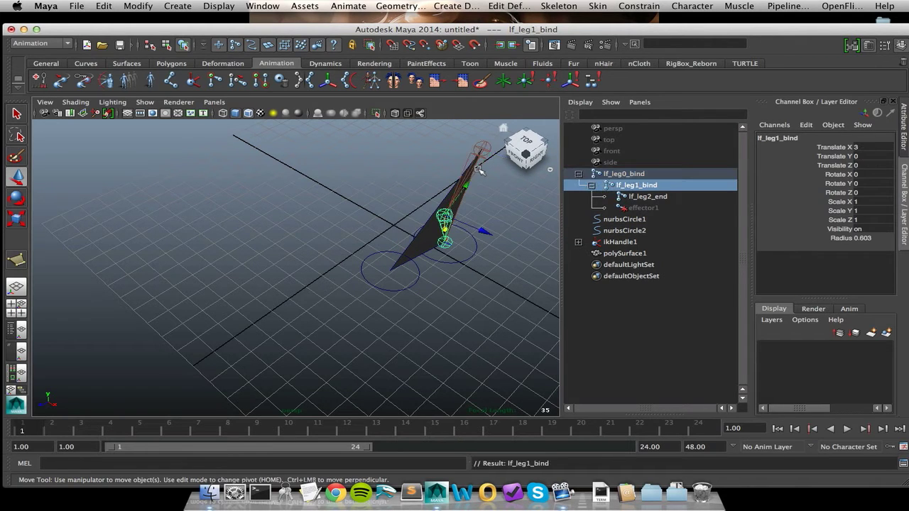
alt+drag(410, 264, 356, 240)
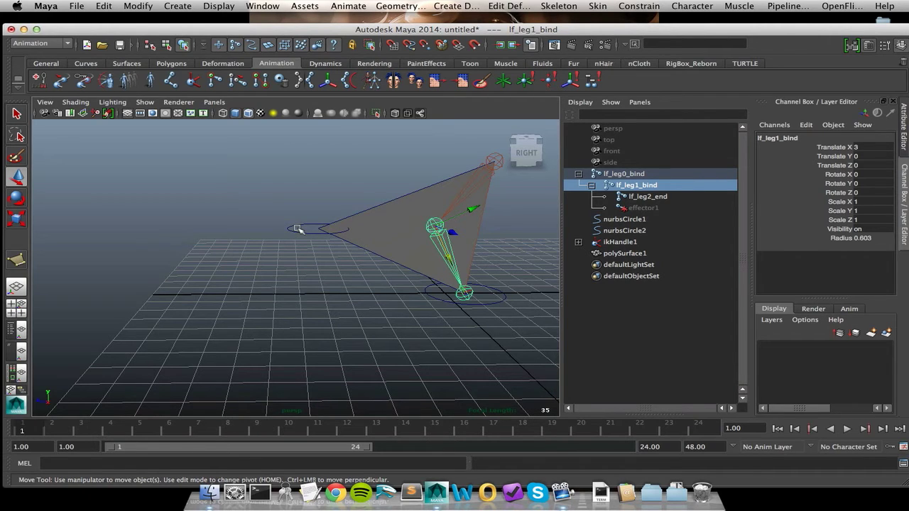
drag(296, 227, 367, 244)
key(z)
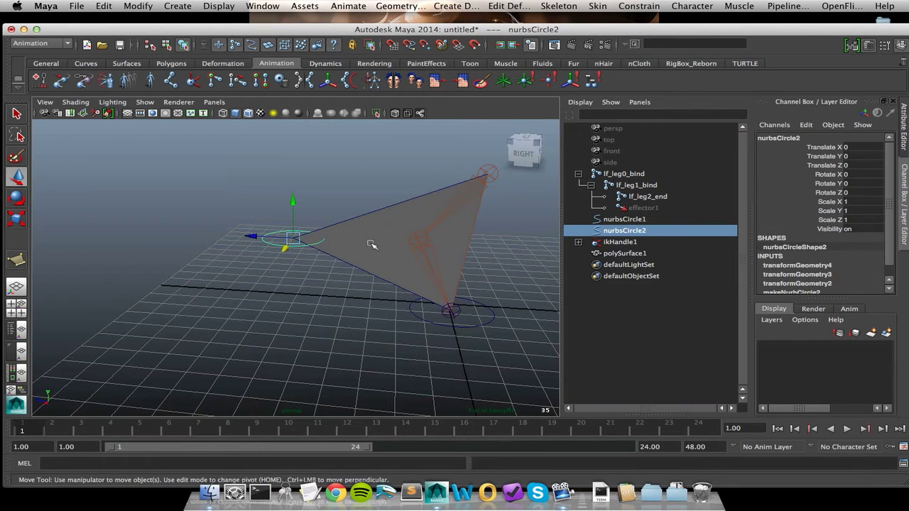
alt+drag(398, 230, 325, 264)
alt+drag(288, 196, 385, 234)
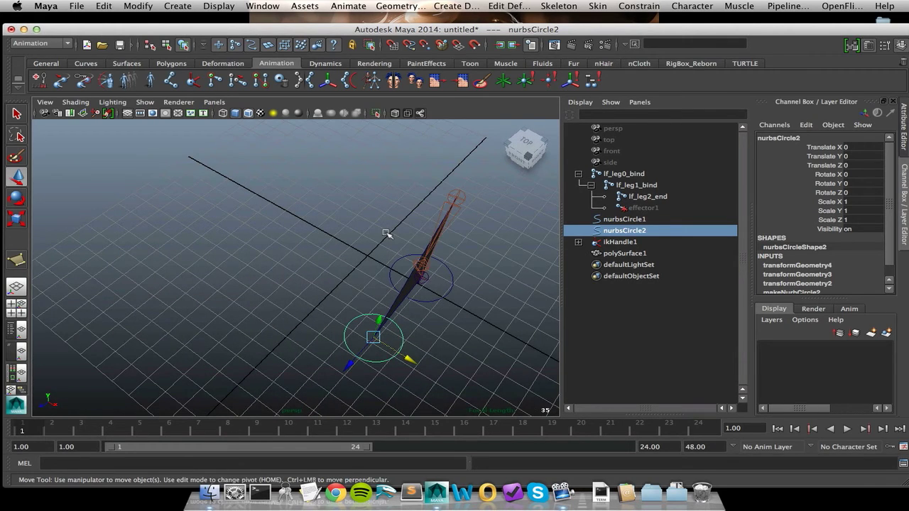
mouse_move(385, 233)
alt+mouse_down()
mouse_move(398, 230)
mouse_move(394, 224)
alt+mouse_up()
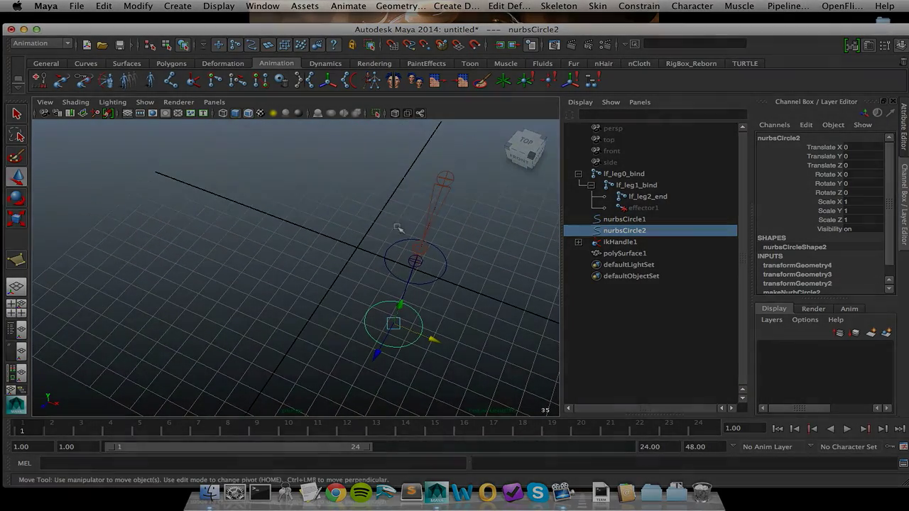